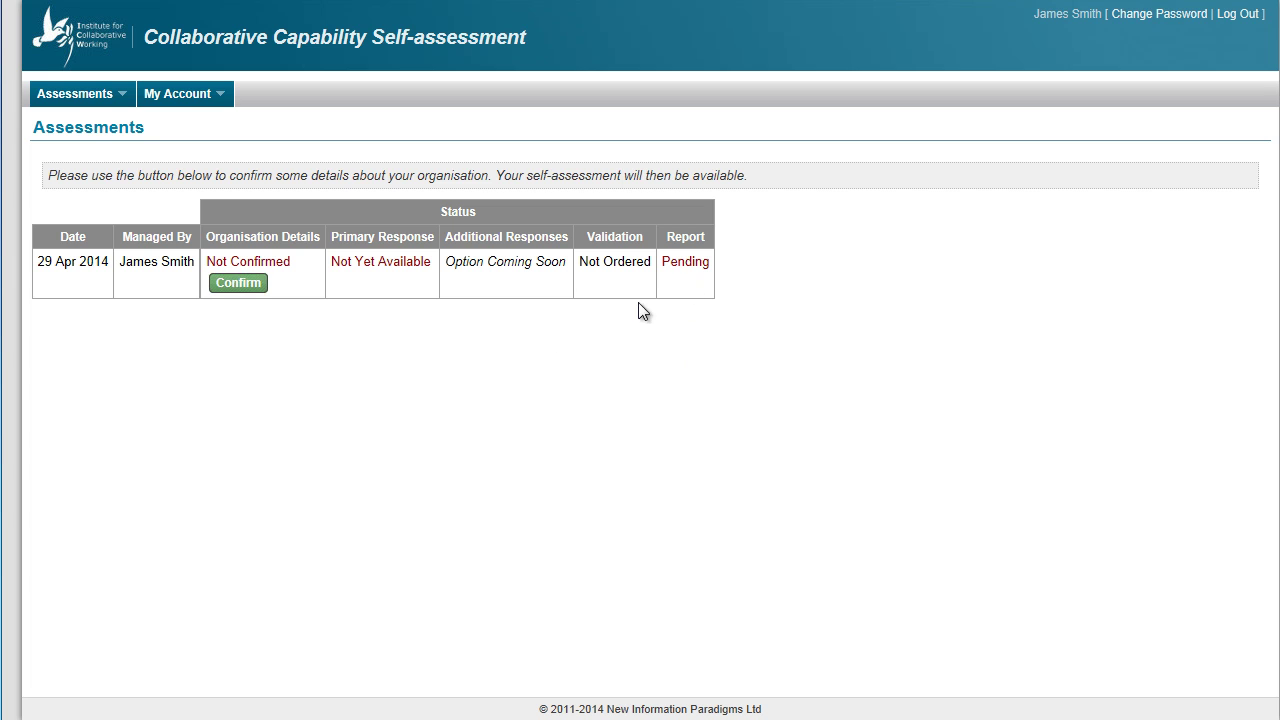
Start confirming the organisation's details and choose Creative, arts and entertainment activities and Construction of buildings as its sectors
click(241, 284)
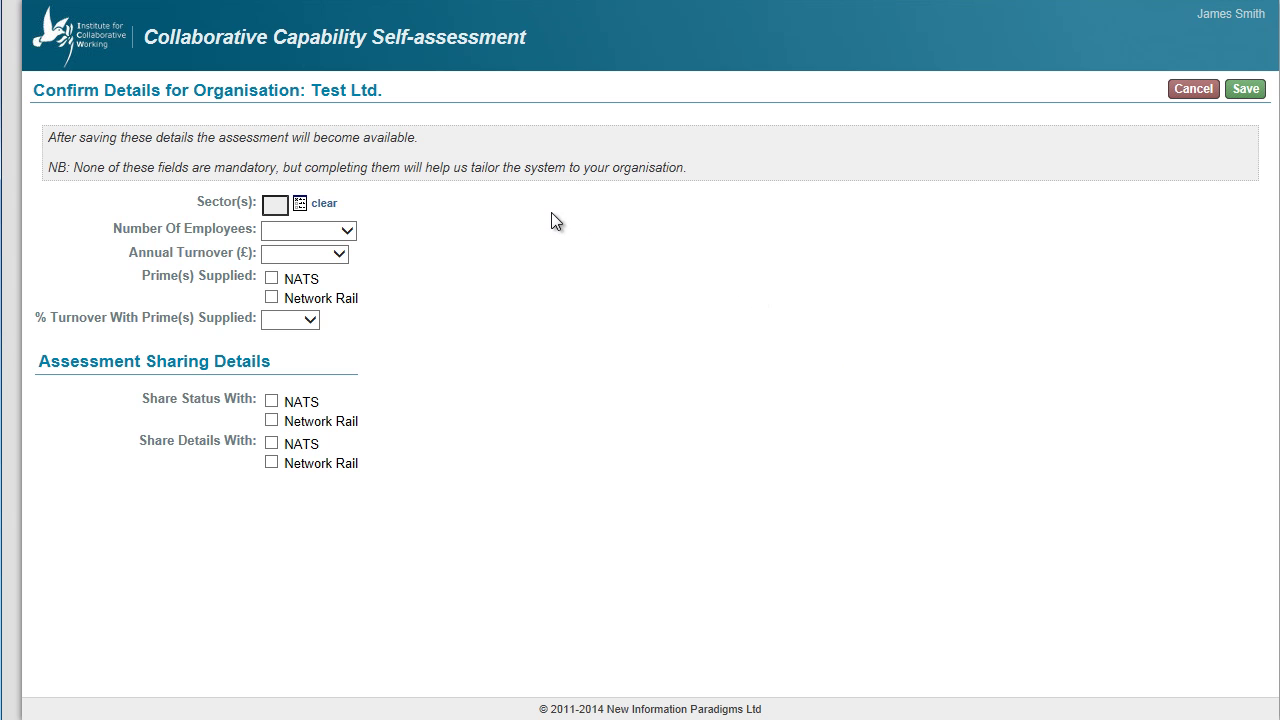
click(300, 205)
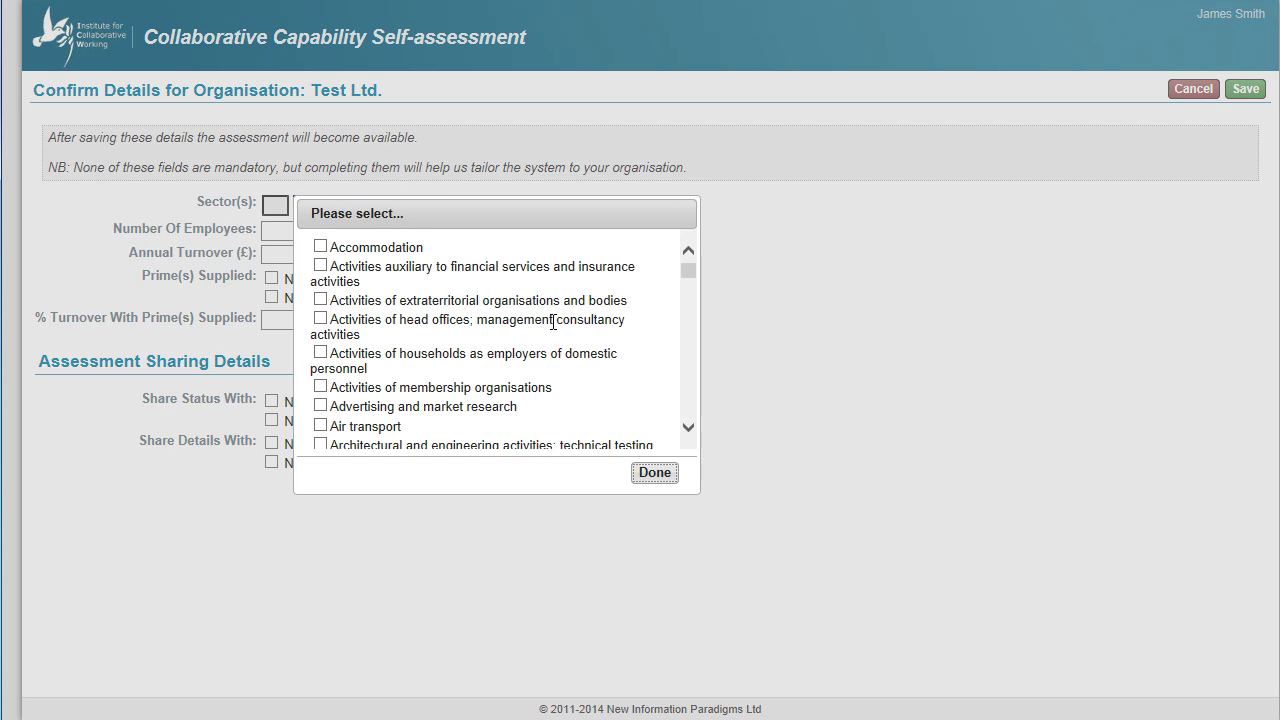
scroll(553, 322, down, 3)
click(321, 339)
click(321, 320)
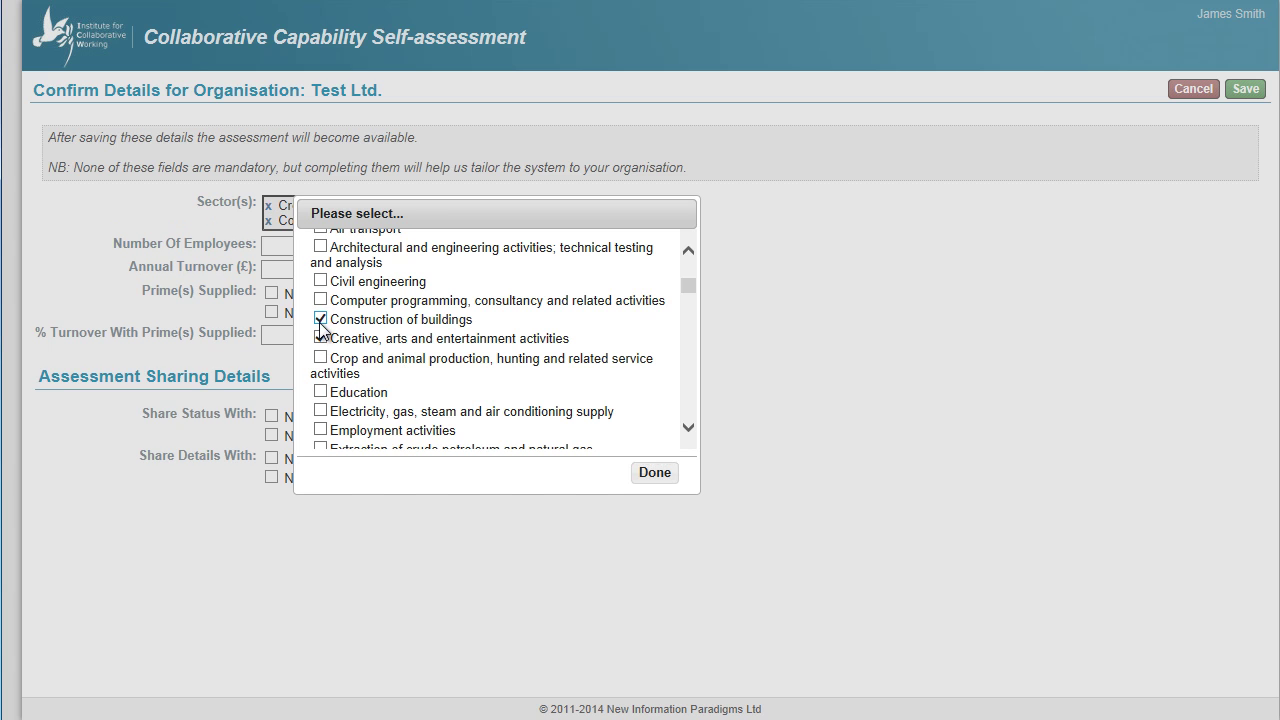
click(655, 473)
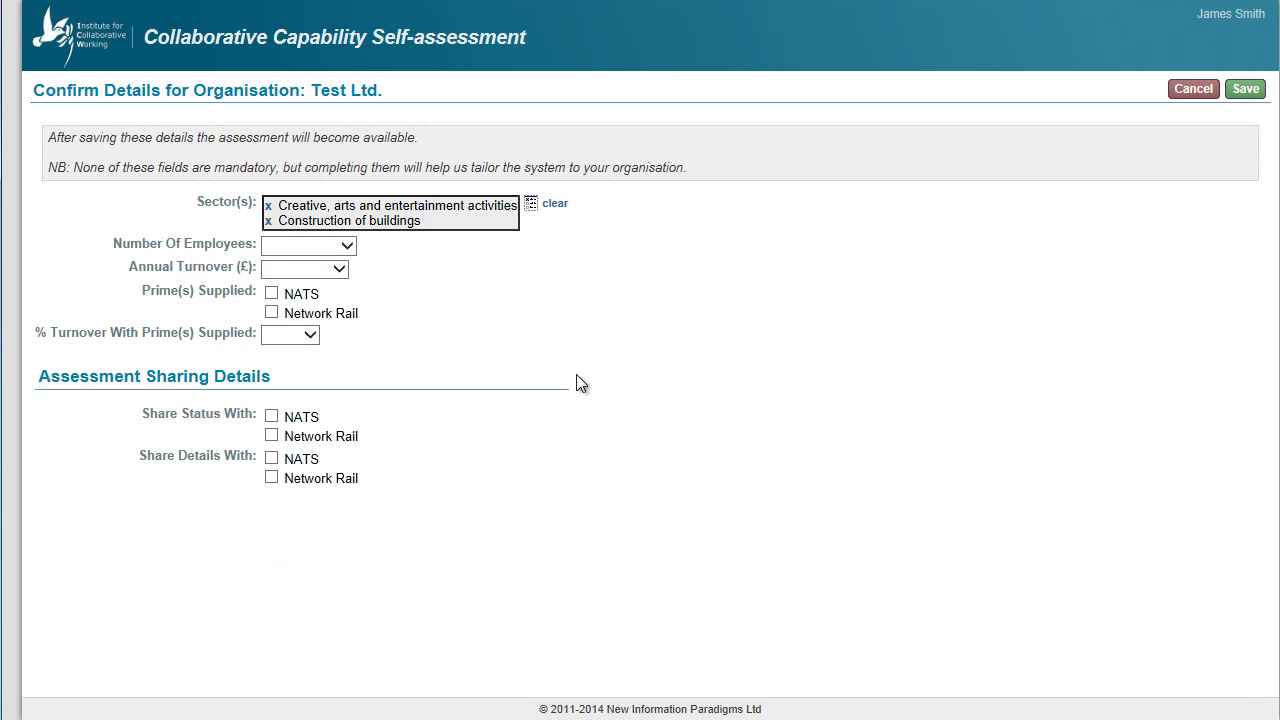
Set the number of employees to 51-200, annual turnover to 2m-5m and the turnover percentage with primes supplied to 6%
click(342, 248)
click(304, 306)
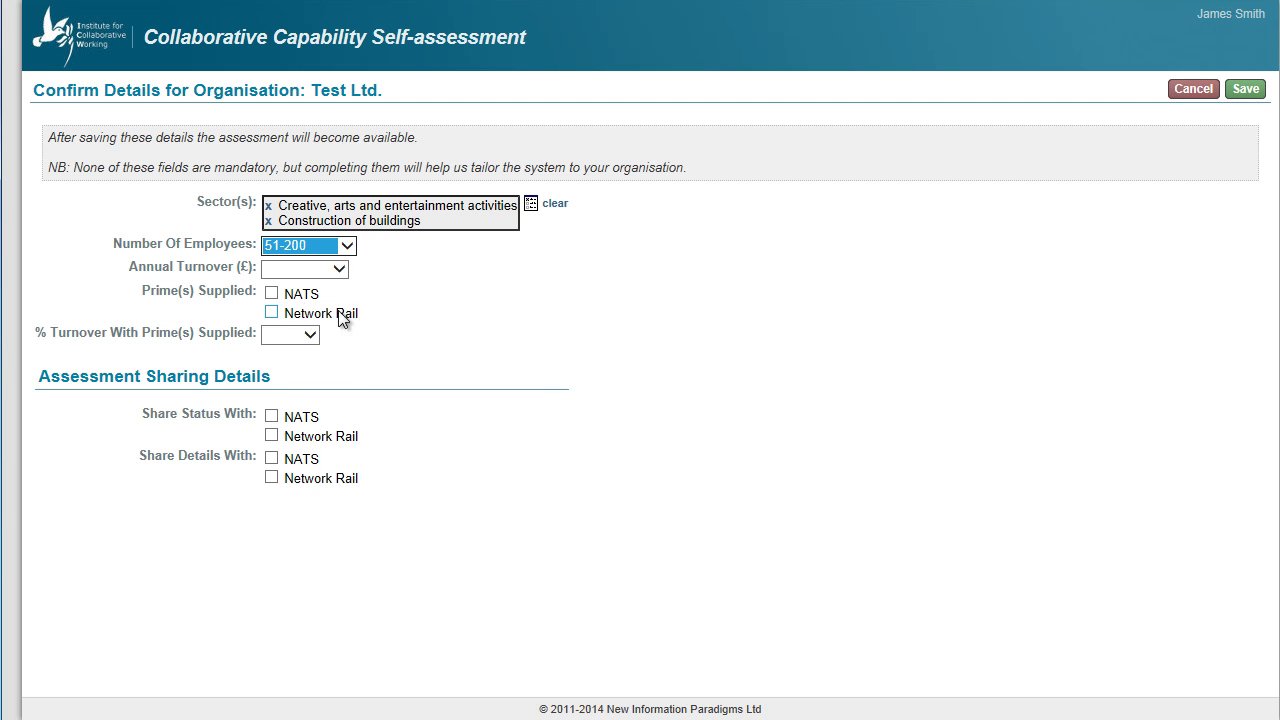
click(338, 267)
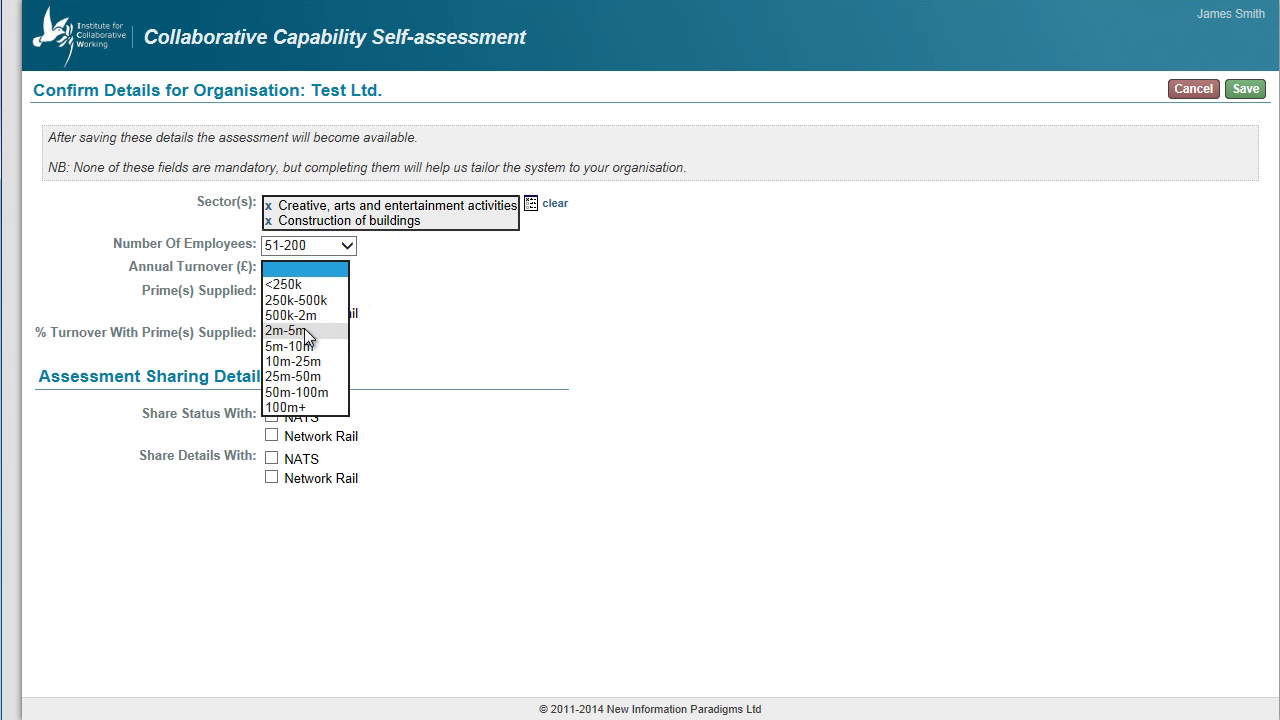
click(306, 332)
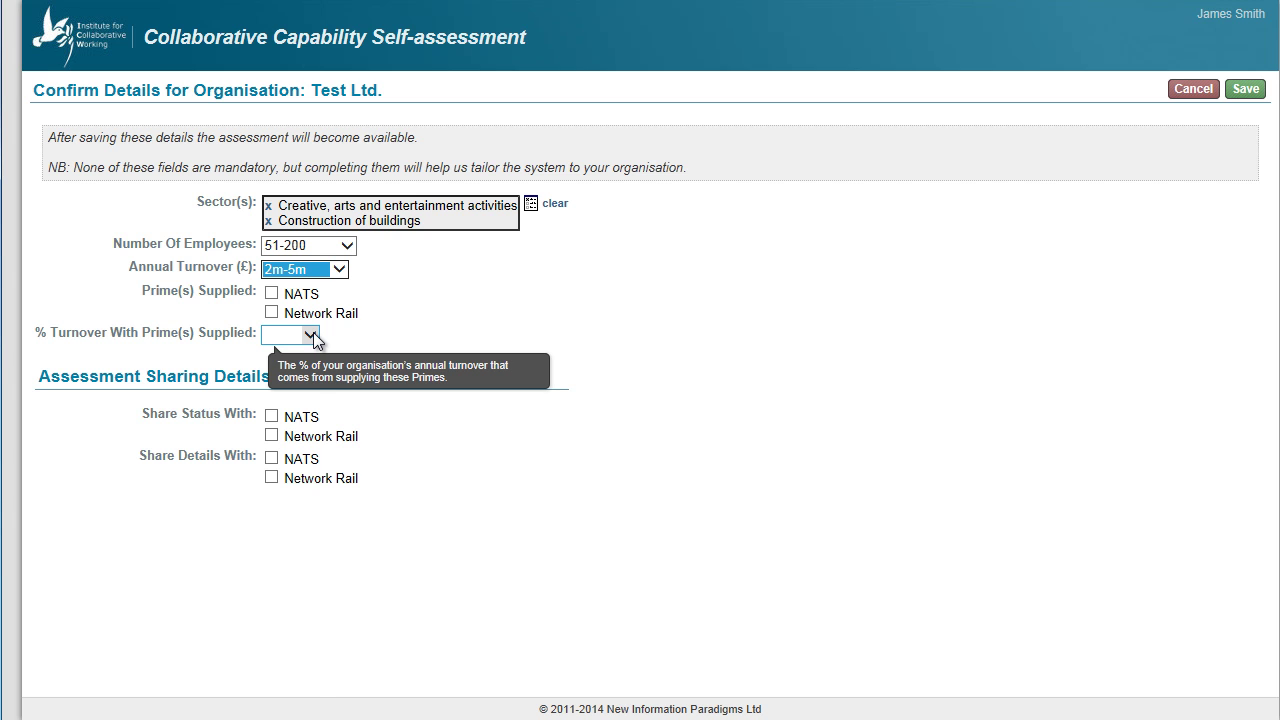
click(313, 336)
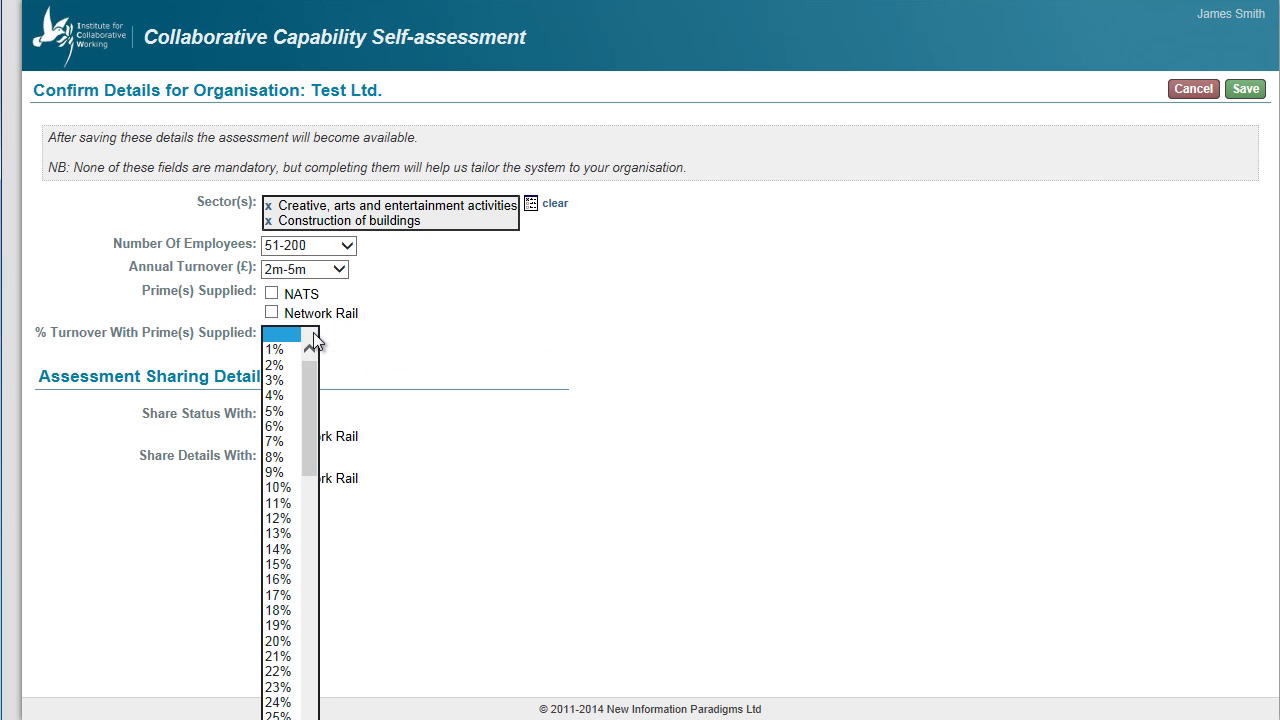
click(281, 428)
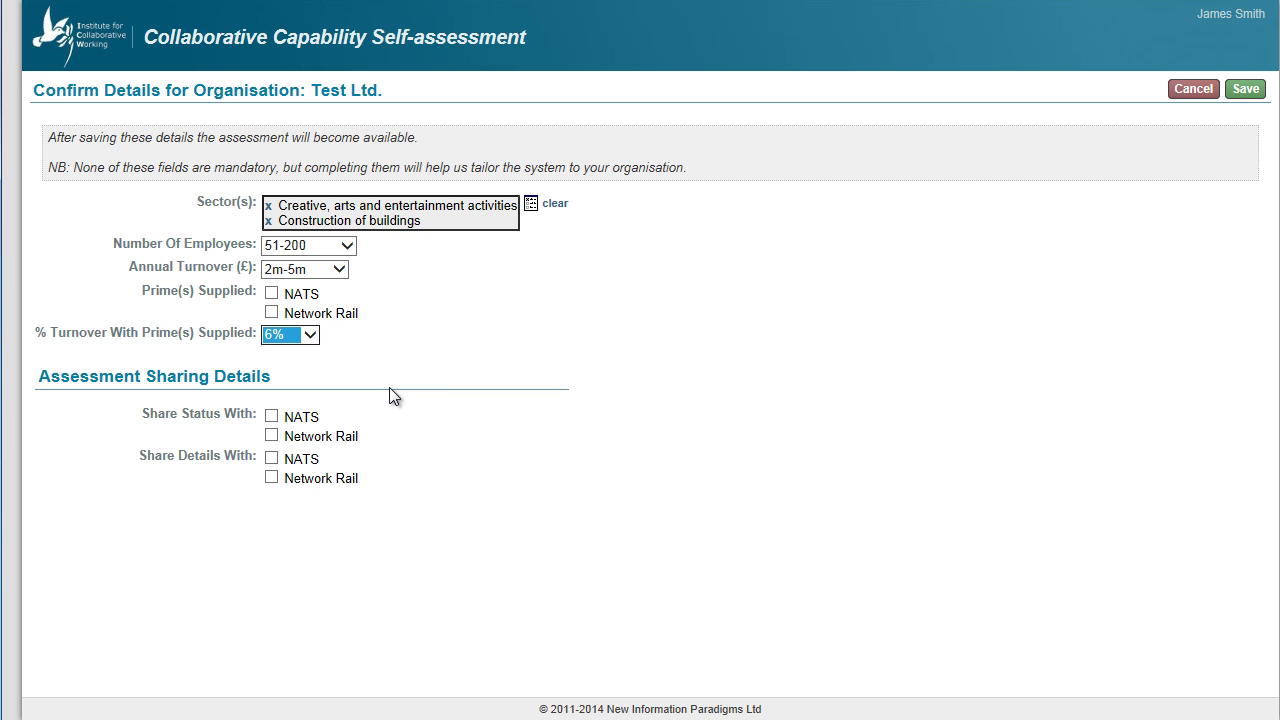
Share both the assessment status and details with NATS and Network Rail, and save the organisation details
mouse_move(320, 480)
click(271, 415)
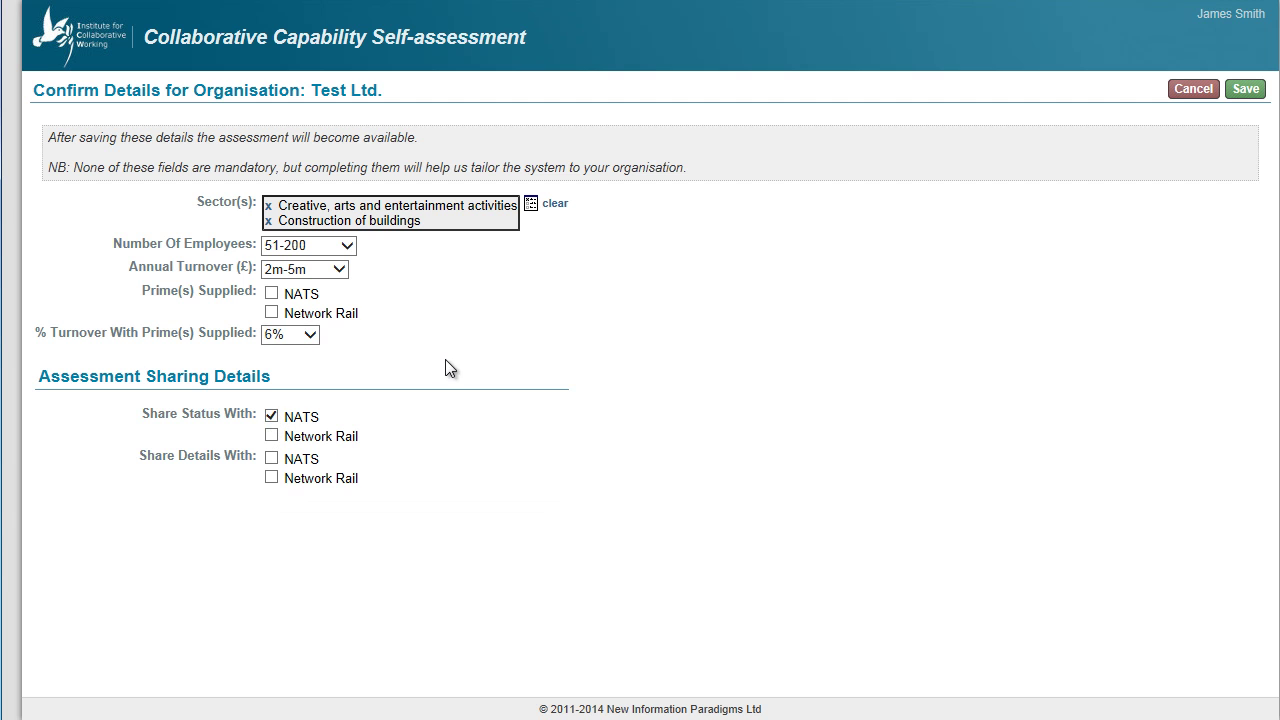
click(274, 436)
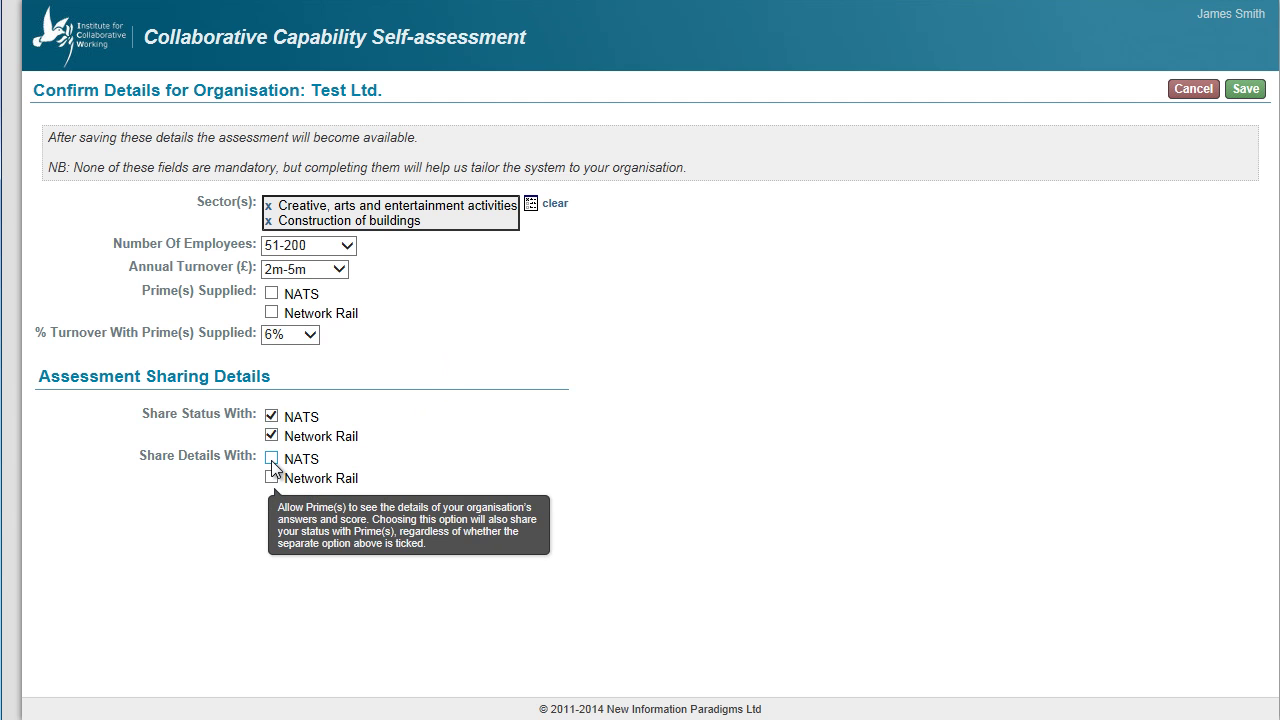
click(271, 478)
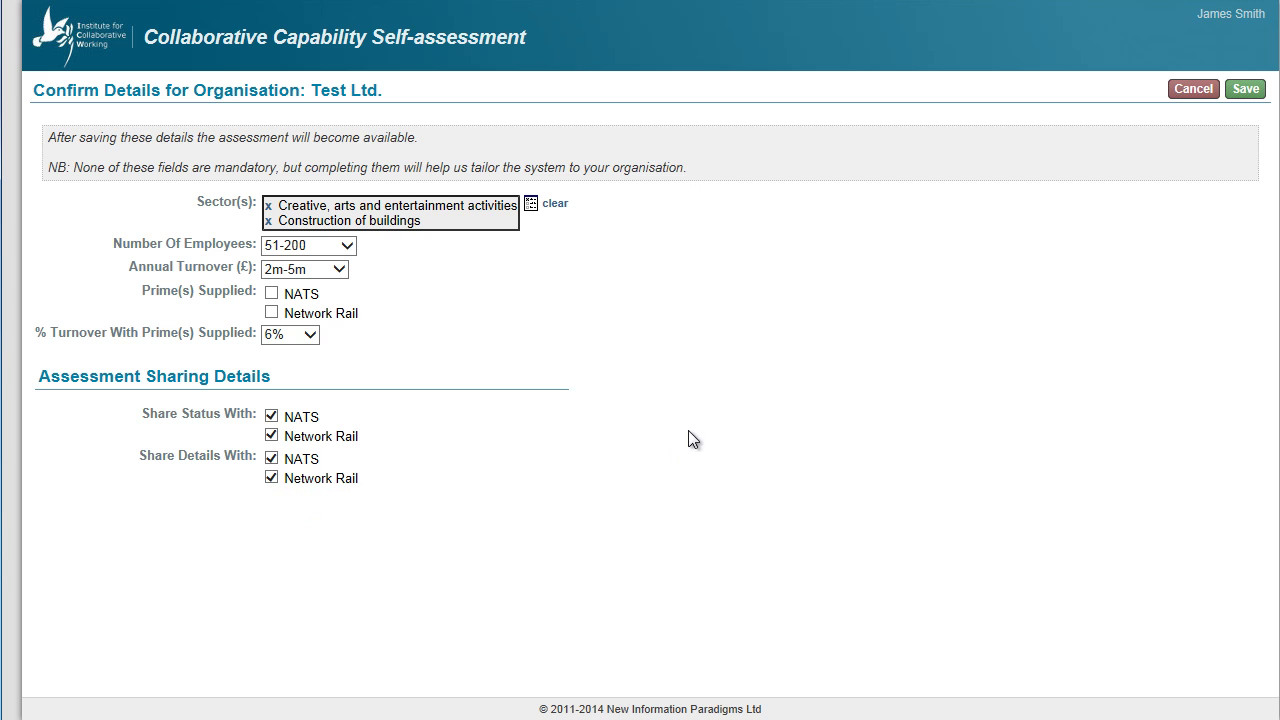
click(1247, 90)
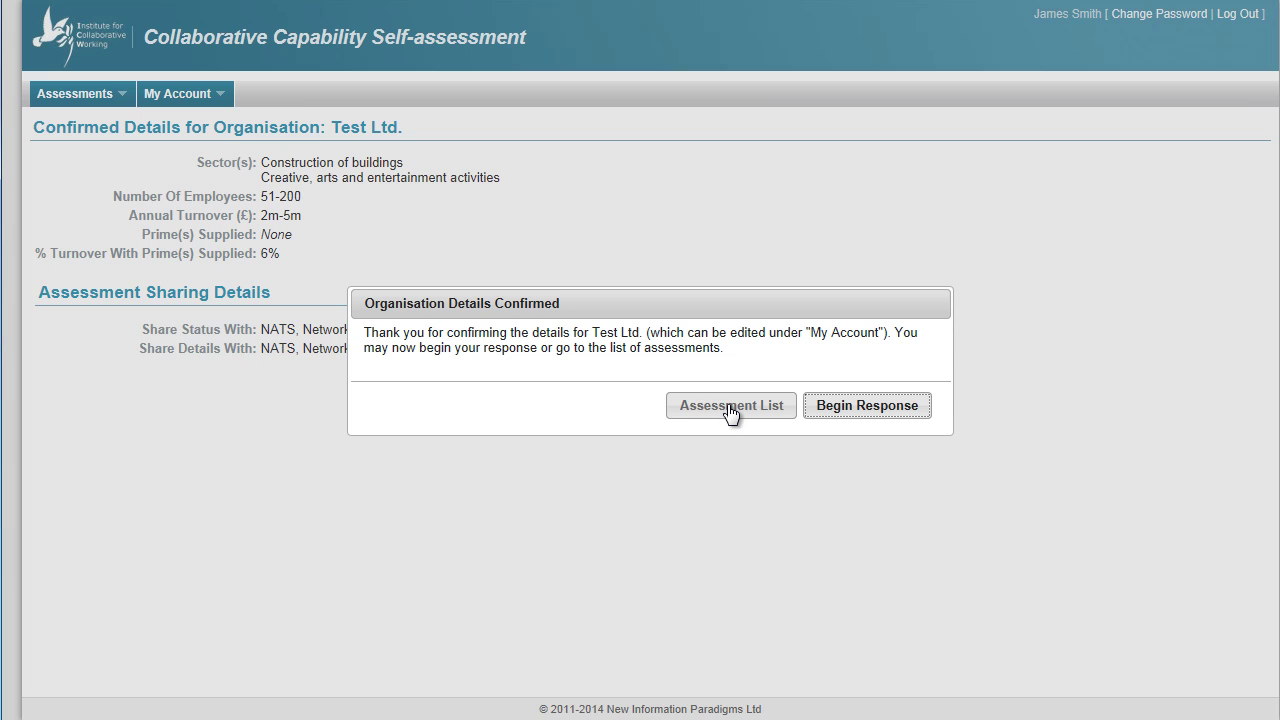
Begin the assessment response and rate the SER appointed criterion as "Considered and/or some isolated ad hoc examples"
click(859, 410)
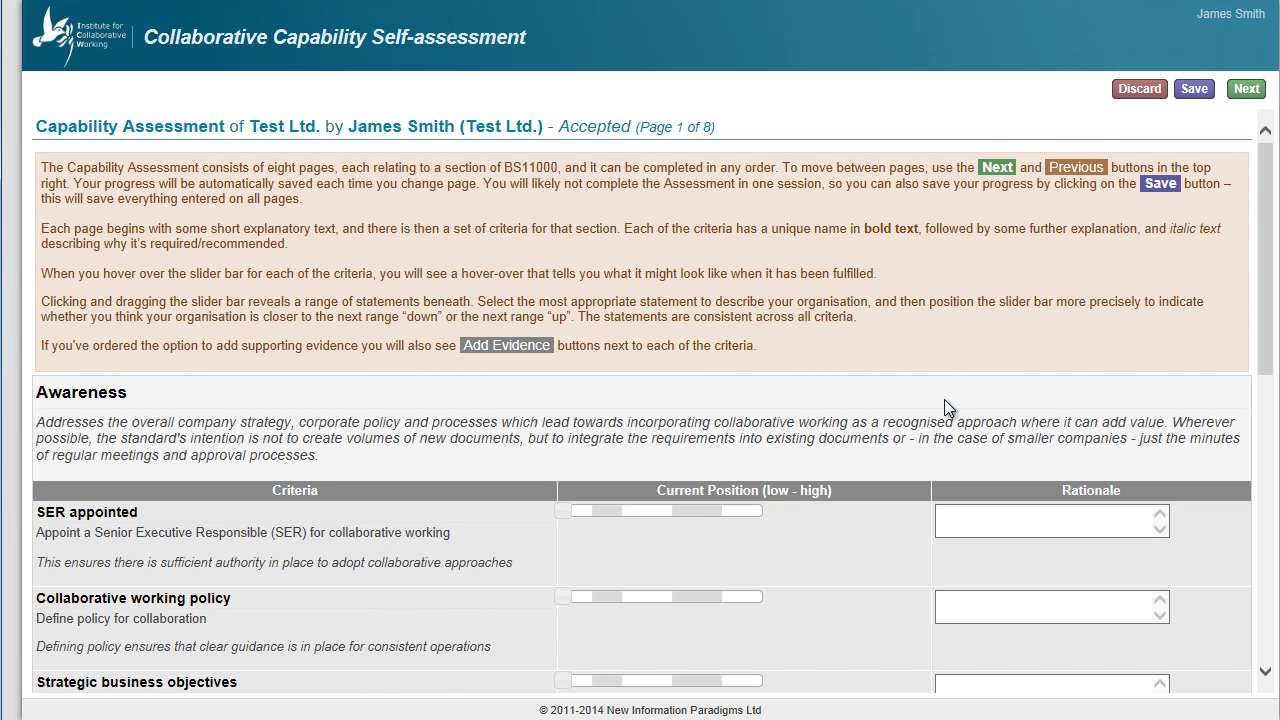
scroll(907, 376, down, 3)
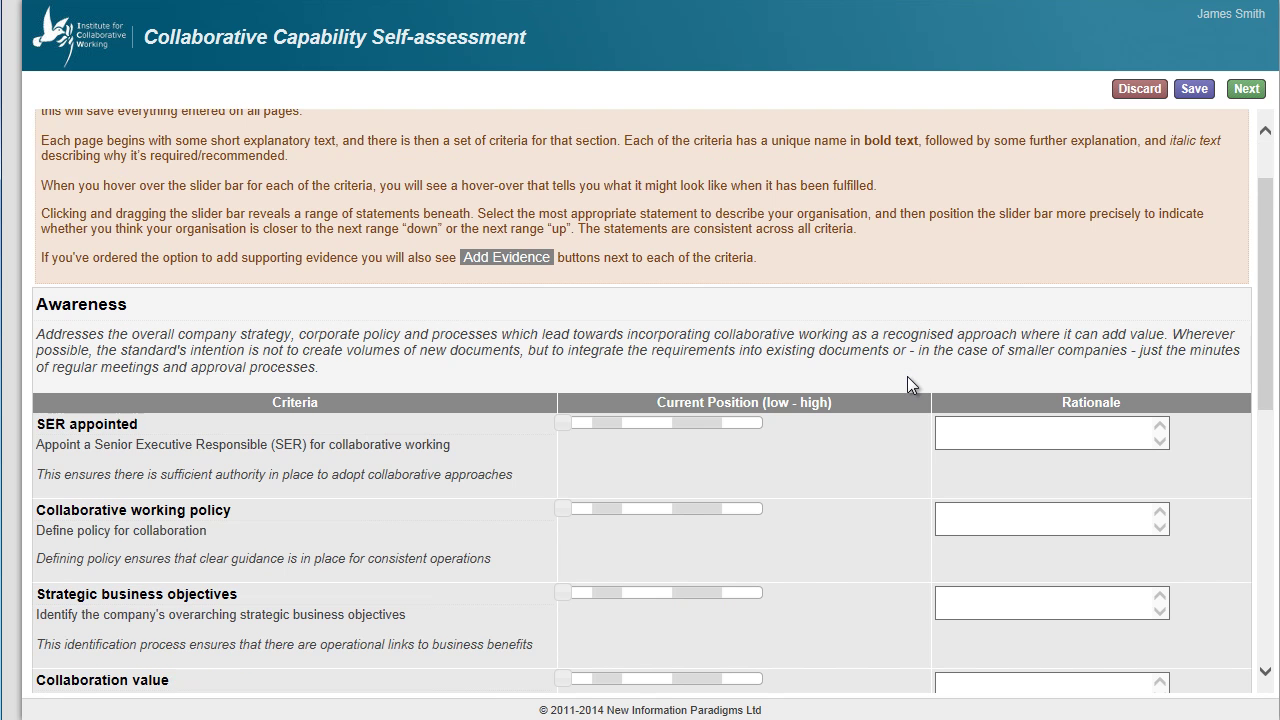
scroll(907, 376, down, 2)
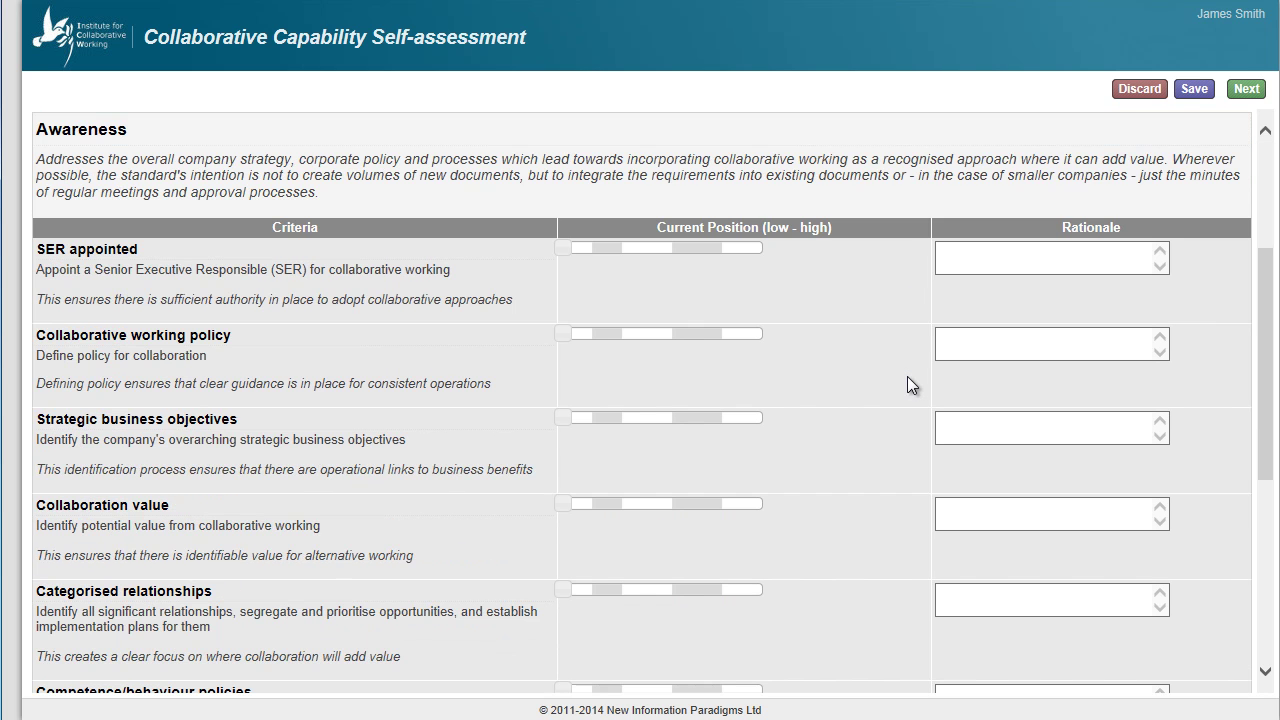
mouse_move(845, 335)
mouse_move(655, 272)
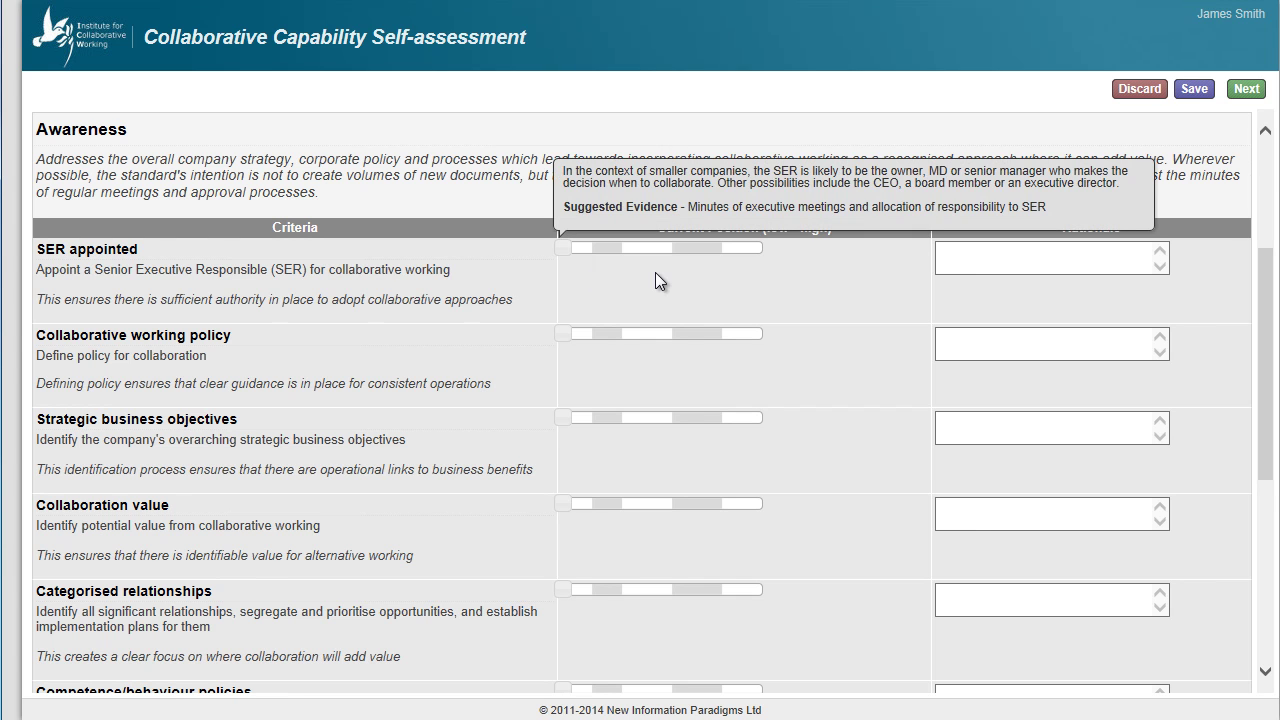
drag(560, 258, 611, 258)
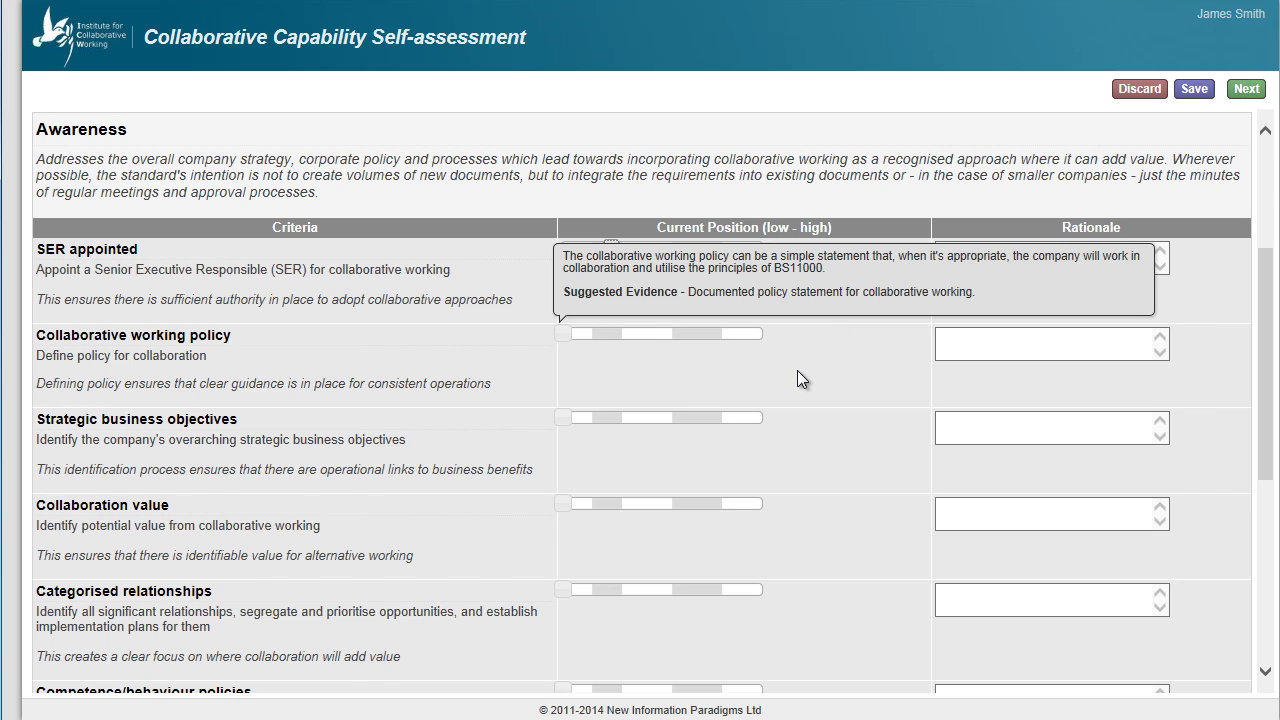
Rate Implementation strategy as "Considered and/or some isolated ad hoc examples" and enter the rationale "Details about position, evidence"
scroll(797, 370, down, 1)
scroll(797, 370, down, 4)
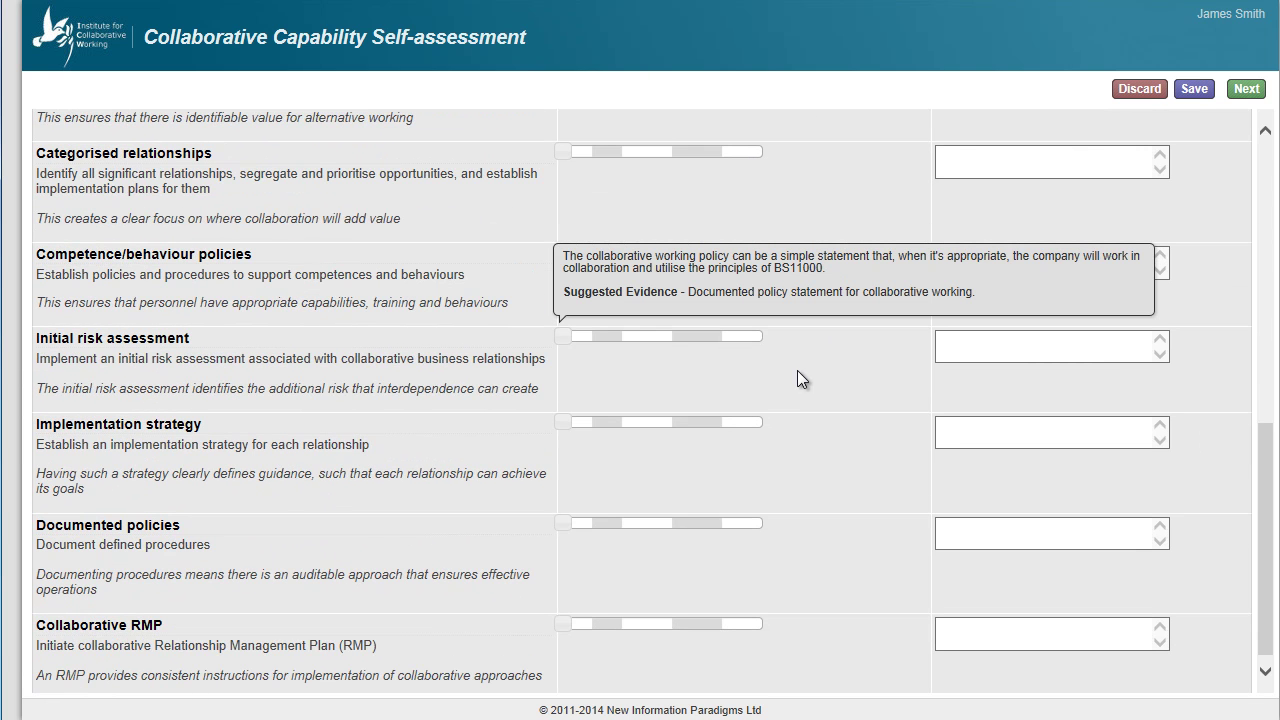
scroll(797, 379, down, 1)
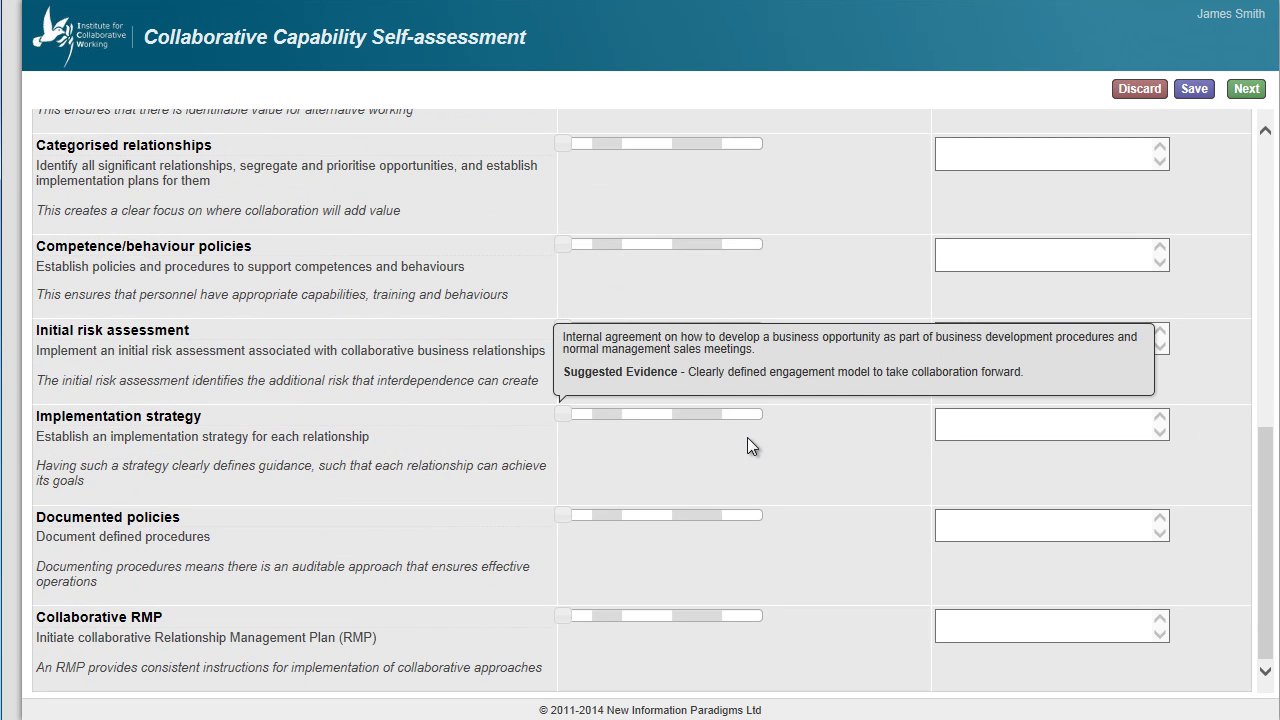
drag(561, 414, 612, 422)
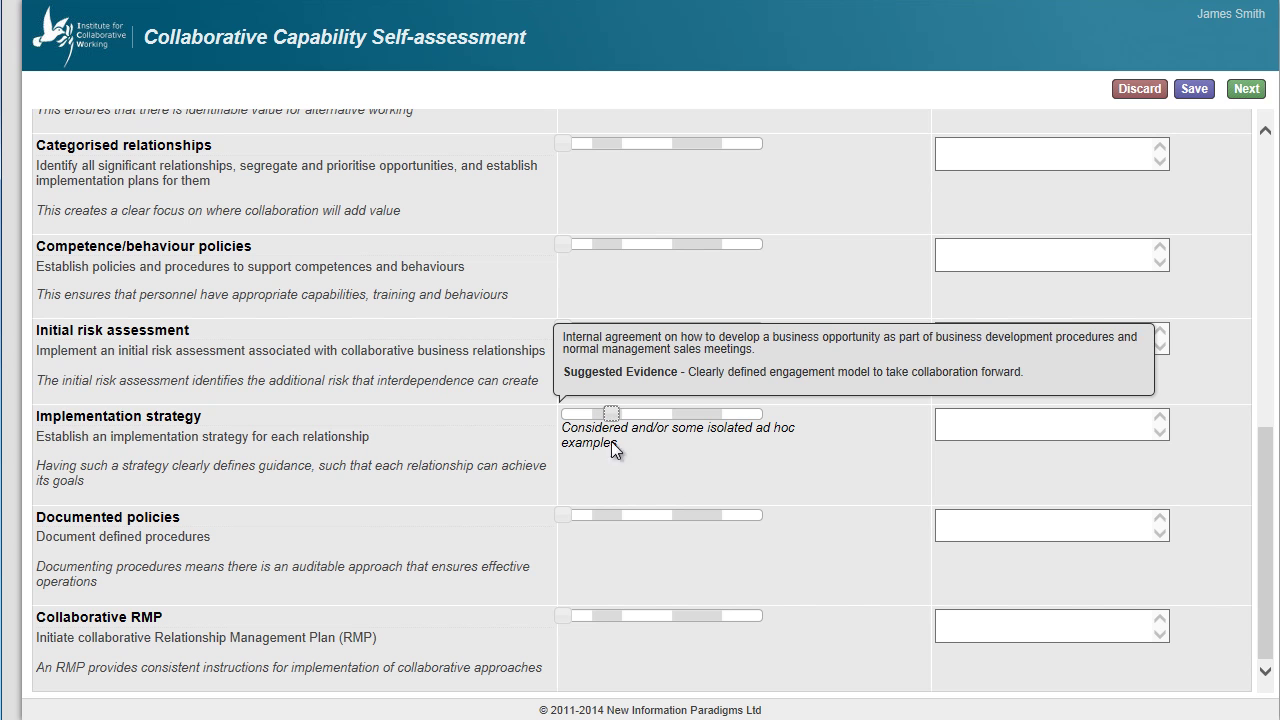
click(985, 431)
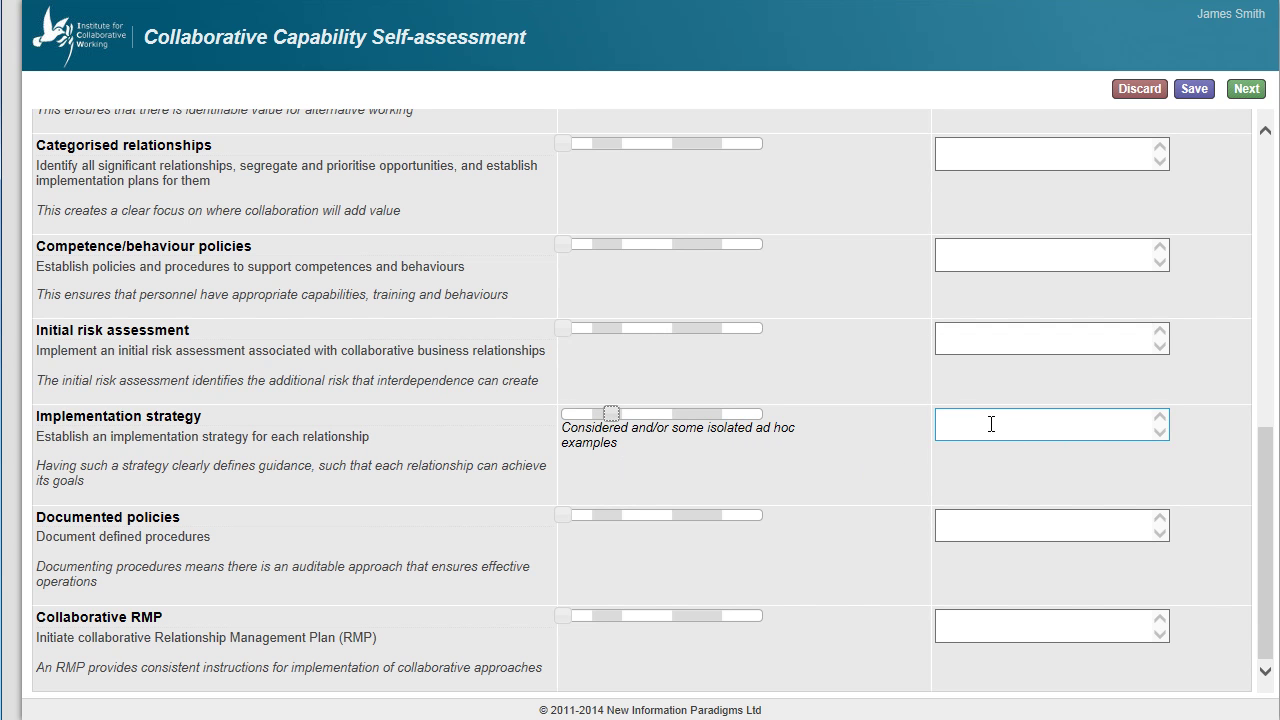
click(990, 424)
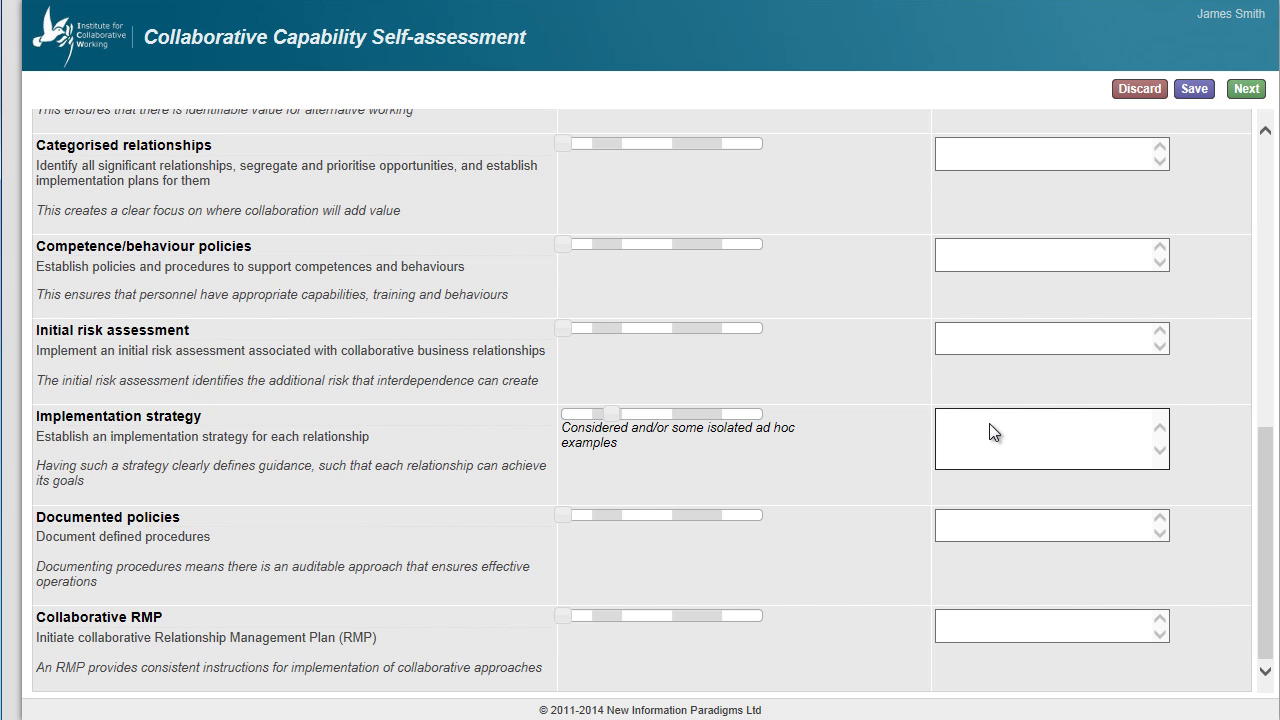
text(Details about position, evidence)
mouse_move(881, 424)
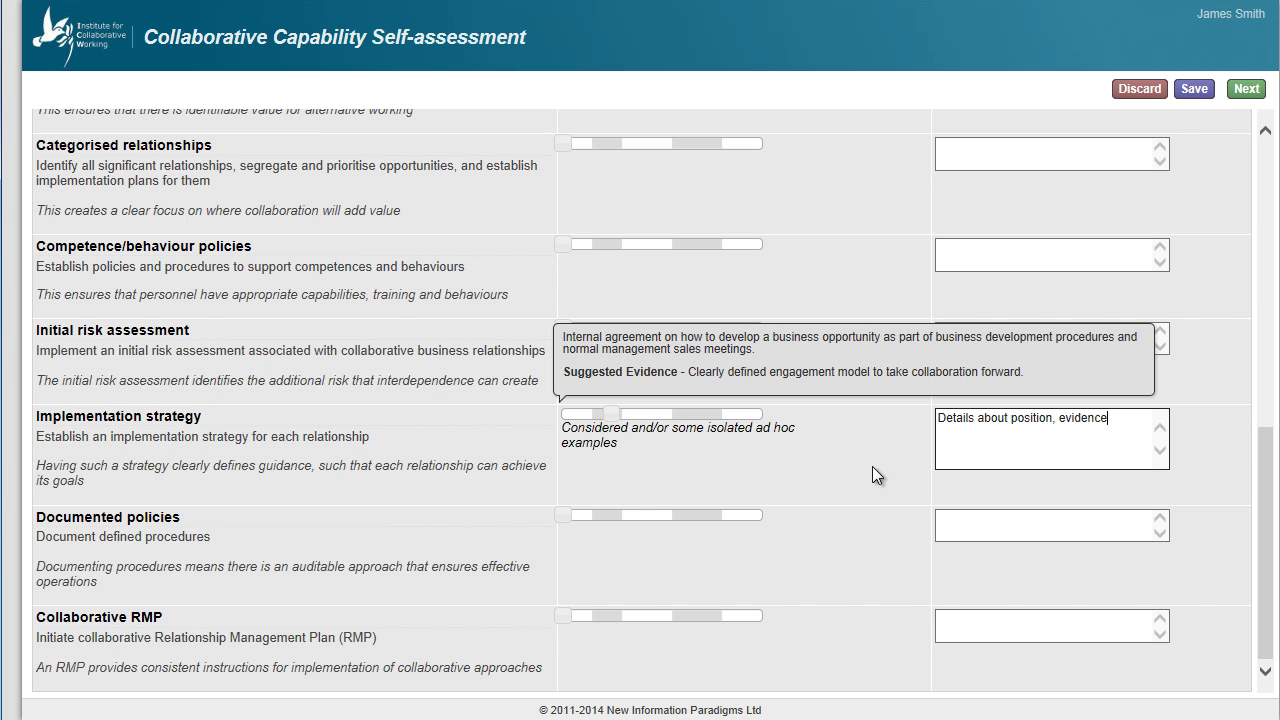
Look back over the Awareness page and advance the assessment past Knowledge to the Internal Assessment page
scroll(872, 467, up, 10)
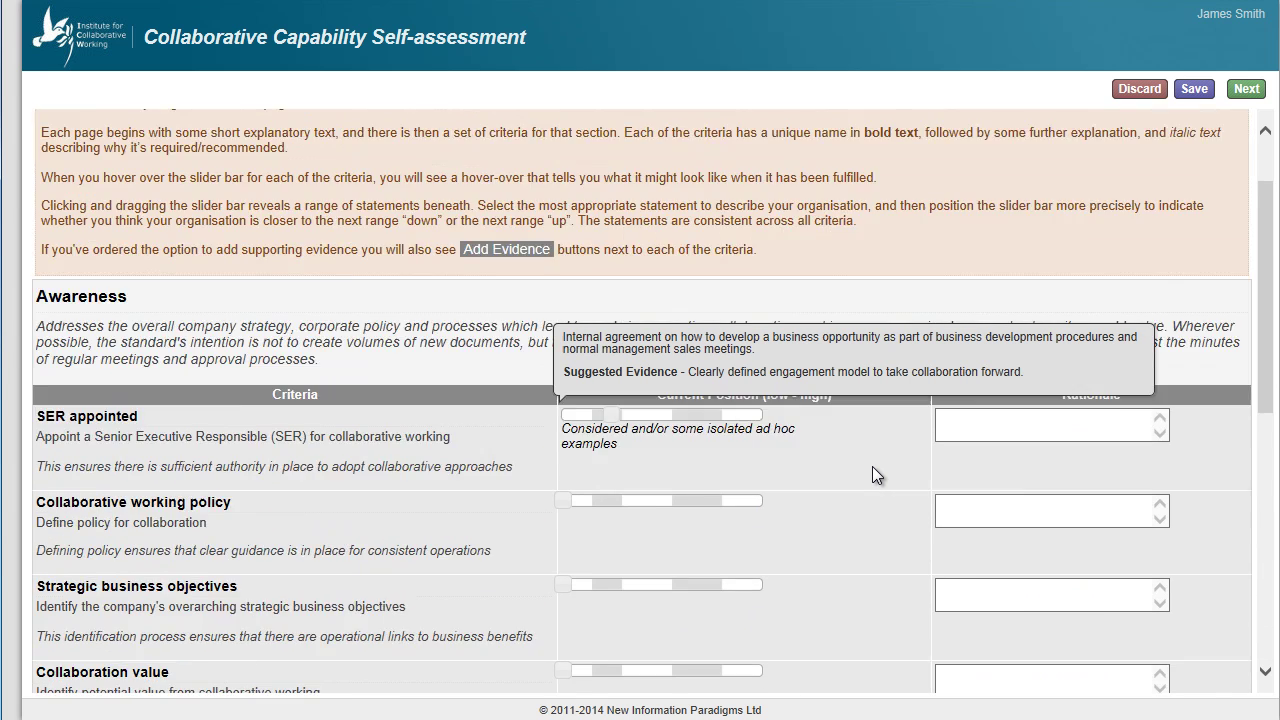
scroll(872, 466, up, 2)
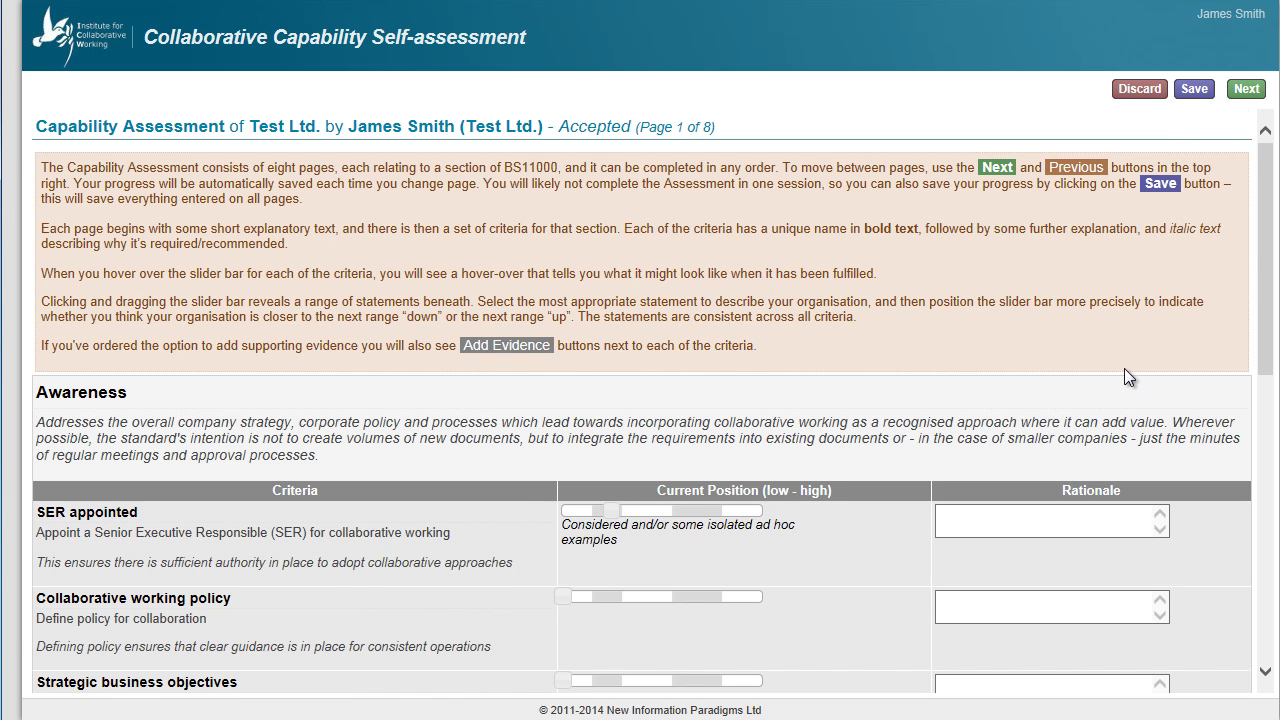
scroll(1125, 370, down, 5)
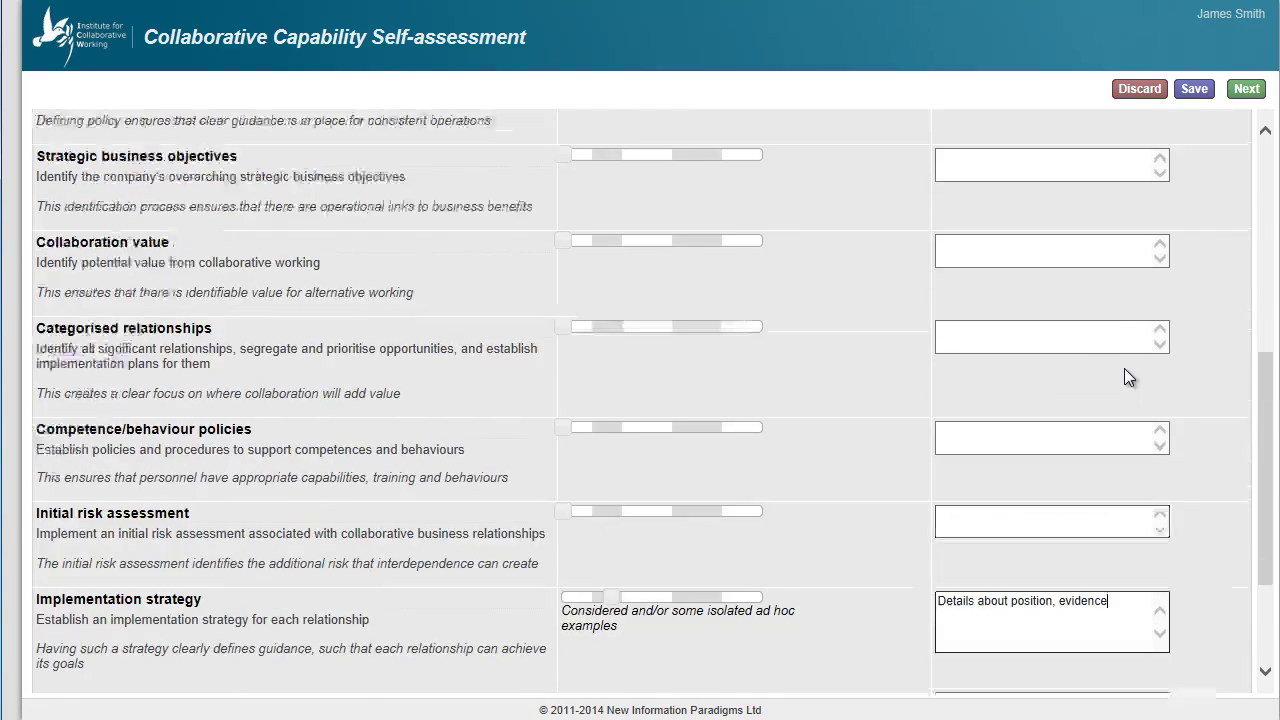
scroll(1124, 368, up, 5)
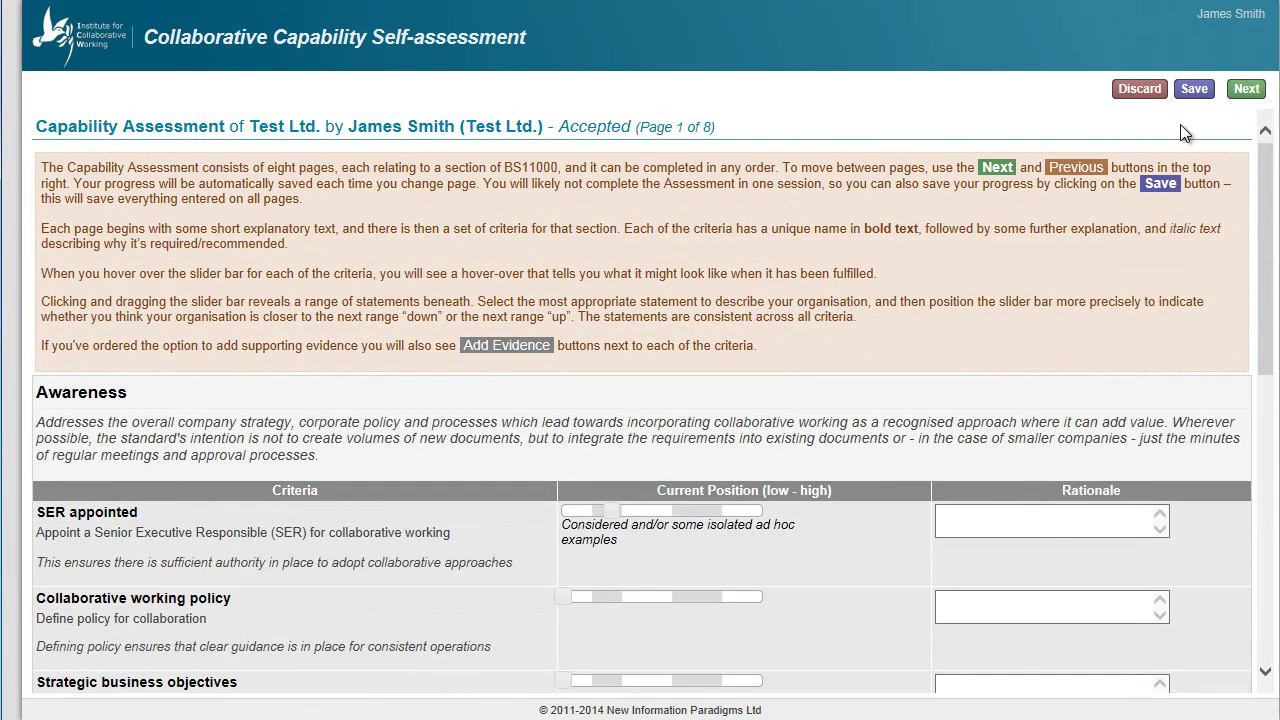
click(1246, 90)
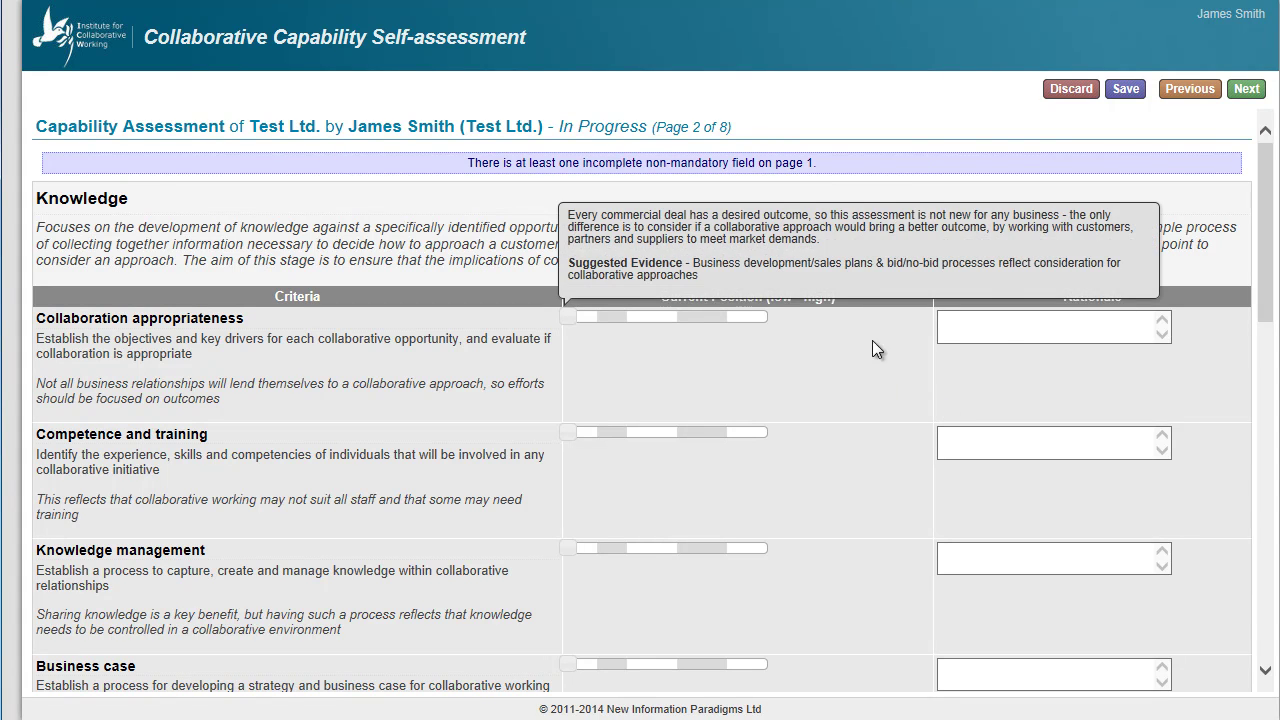
click(1248, 92)
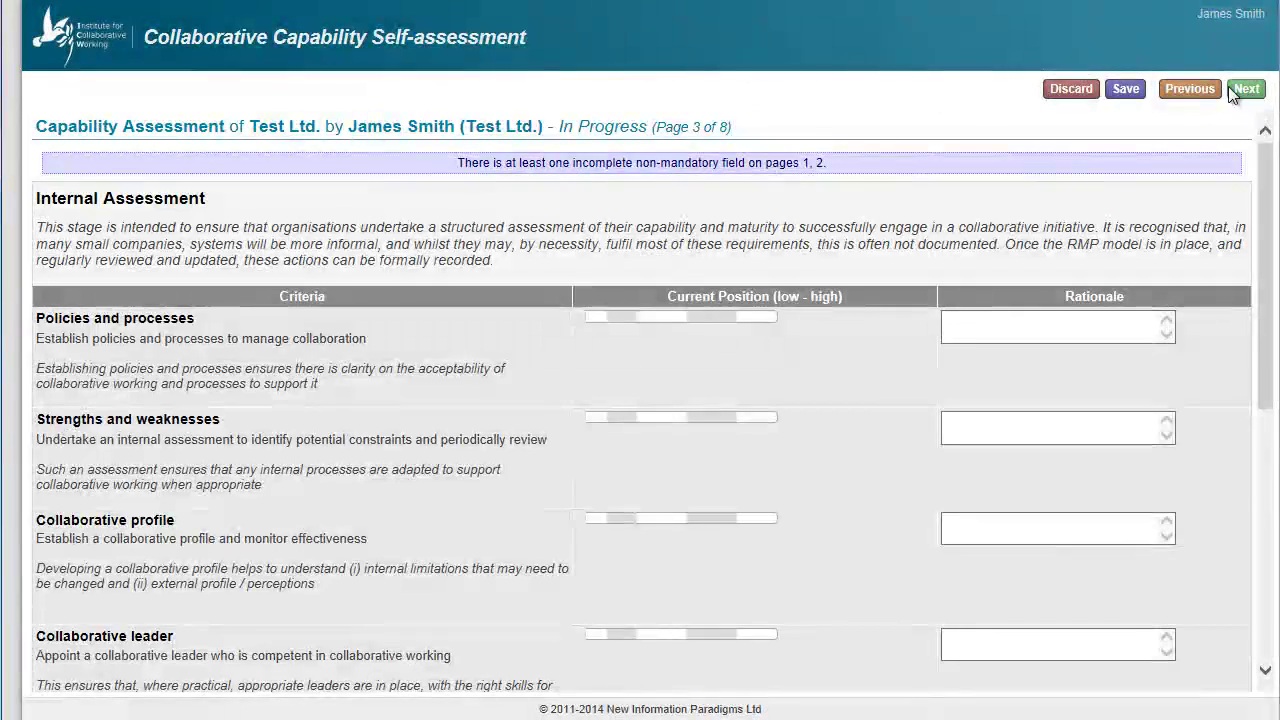
Go back to the Knowledge page and examine its highlighted incomplete criteria
click(1199, 88)
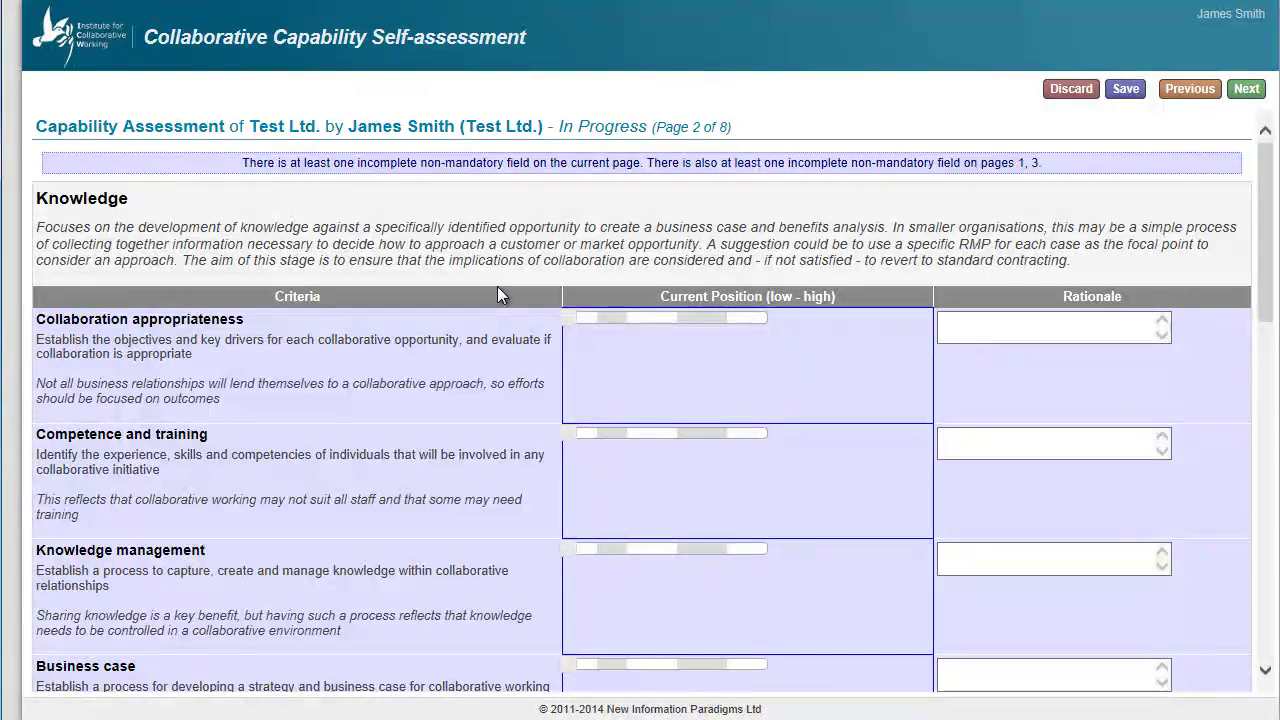
scroll(489, 334, down, 2)
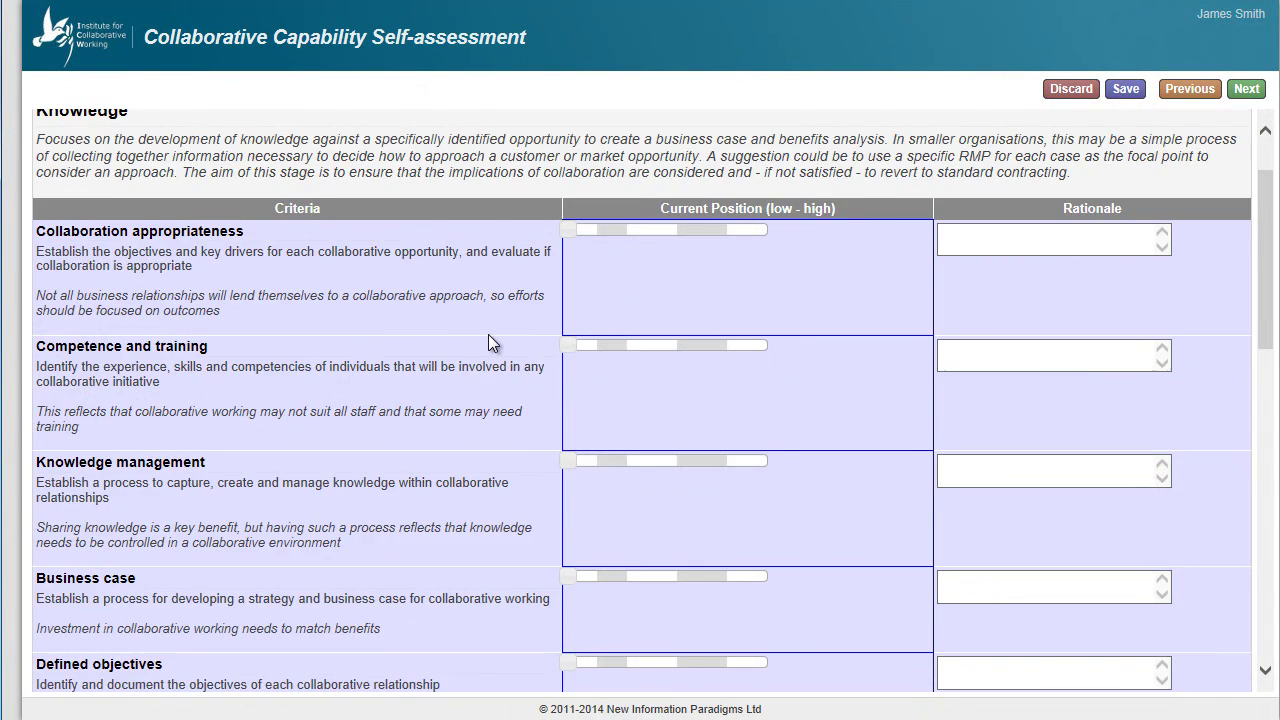
scroll(480, 345, up, 2)
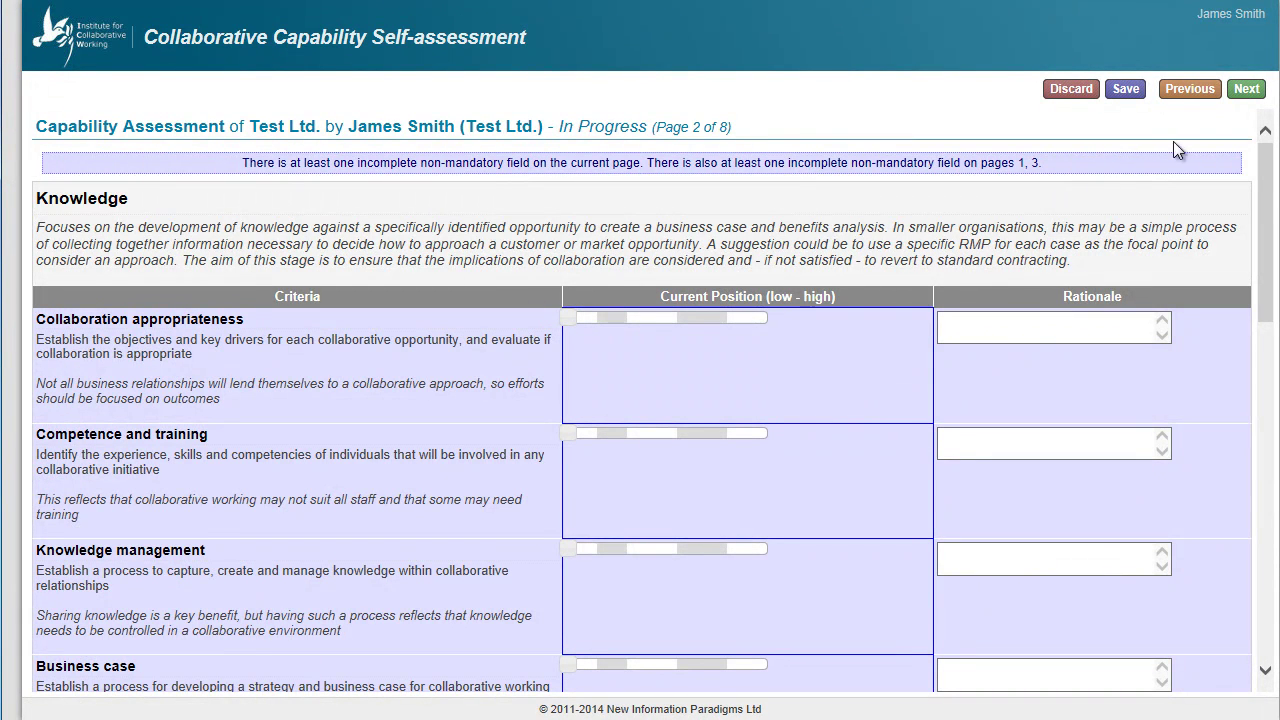
Return to the Internal Assessment page and save the assessment response
click(1246, 88)
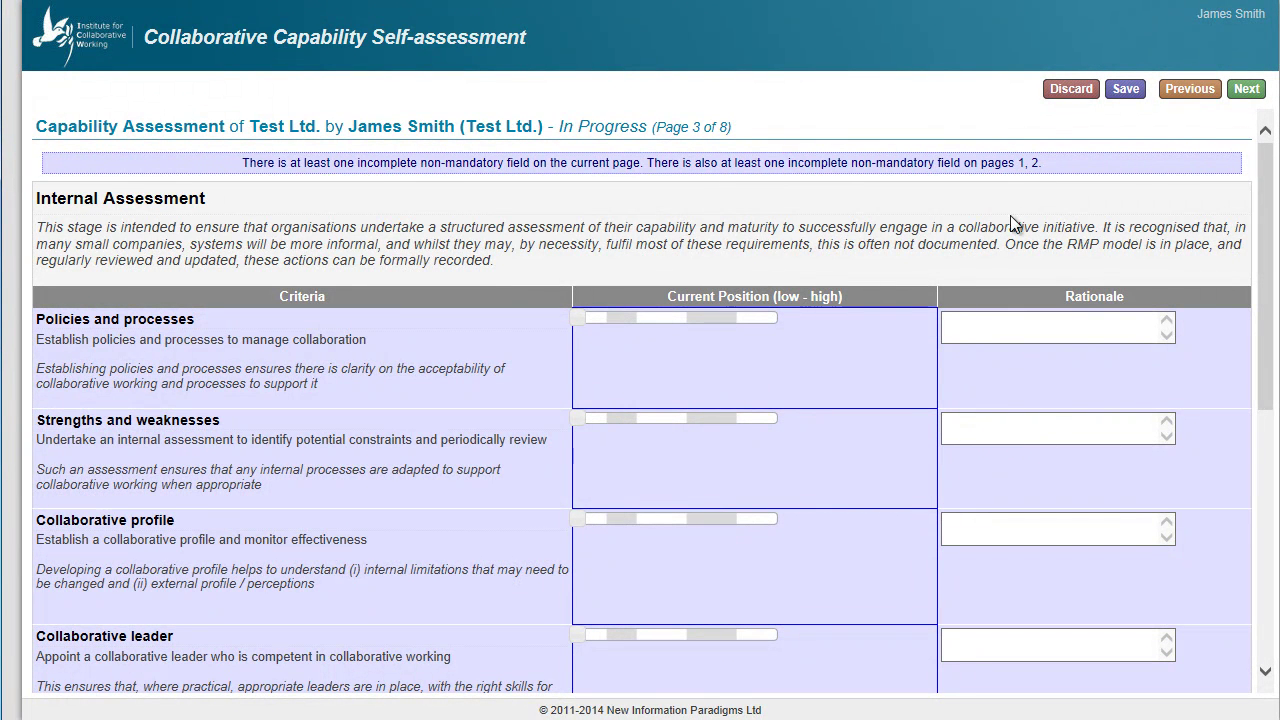
click(1126, 92)
click(1126, 90)
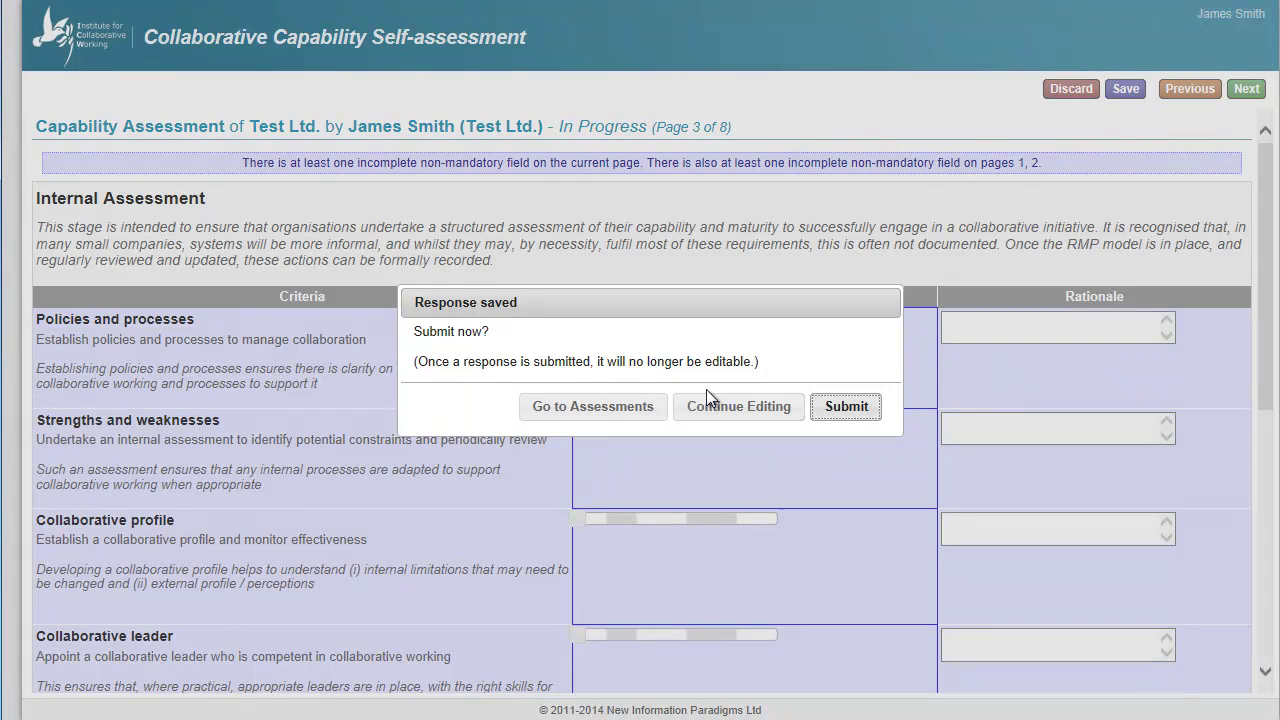
Reopen the primary response from the assessments list and rate Strengths and weaknesses as "Value recognised and partial achievement in some areas" with the rationale "Rationale"
click(593, 407)
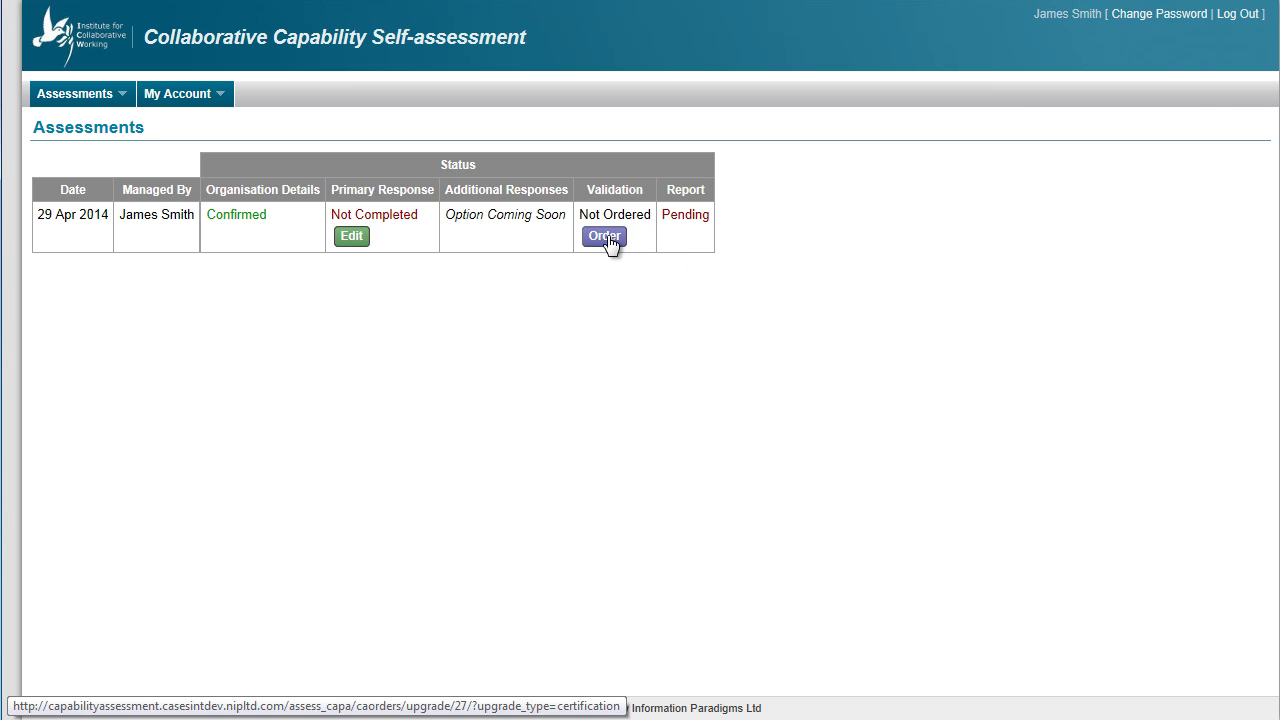
click(352, 237)
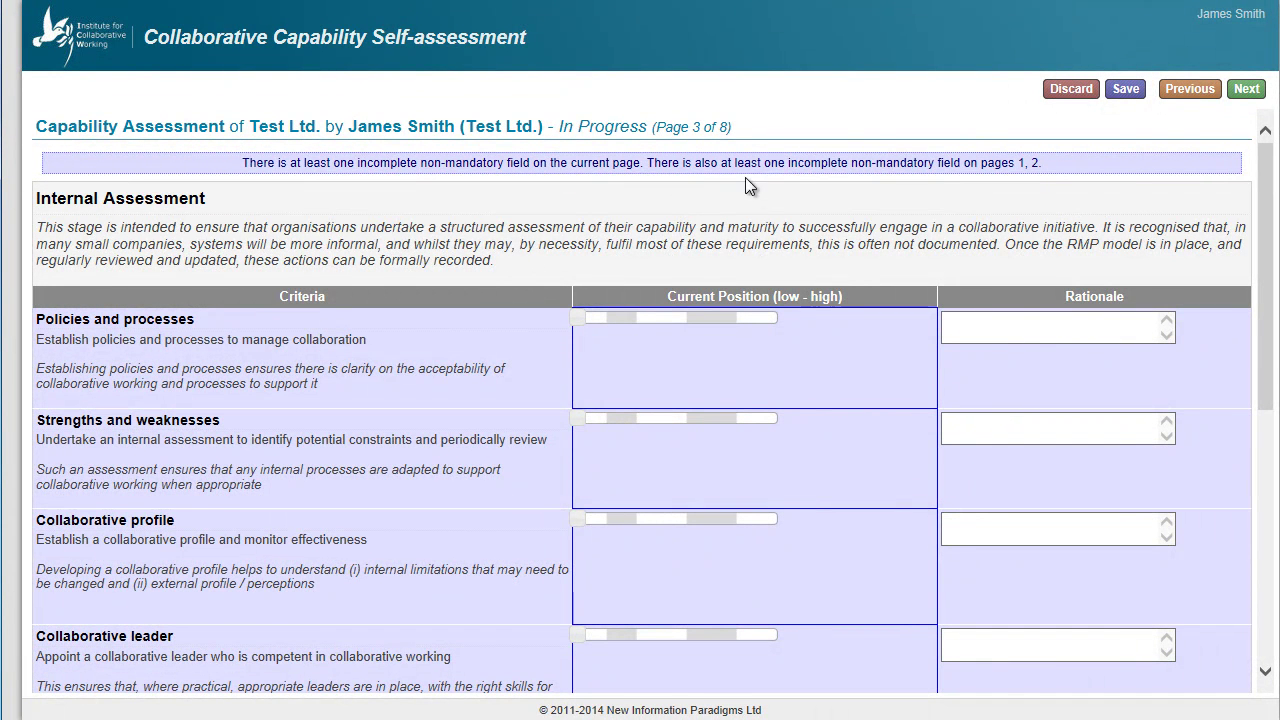
drag(584, 418, 670, 426)
click(1009, 431)
text(Rationale)
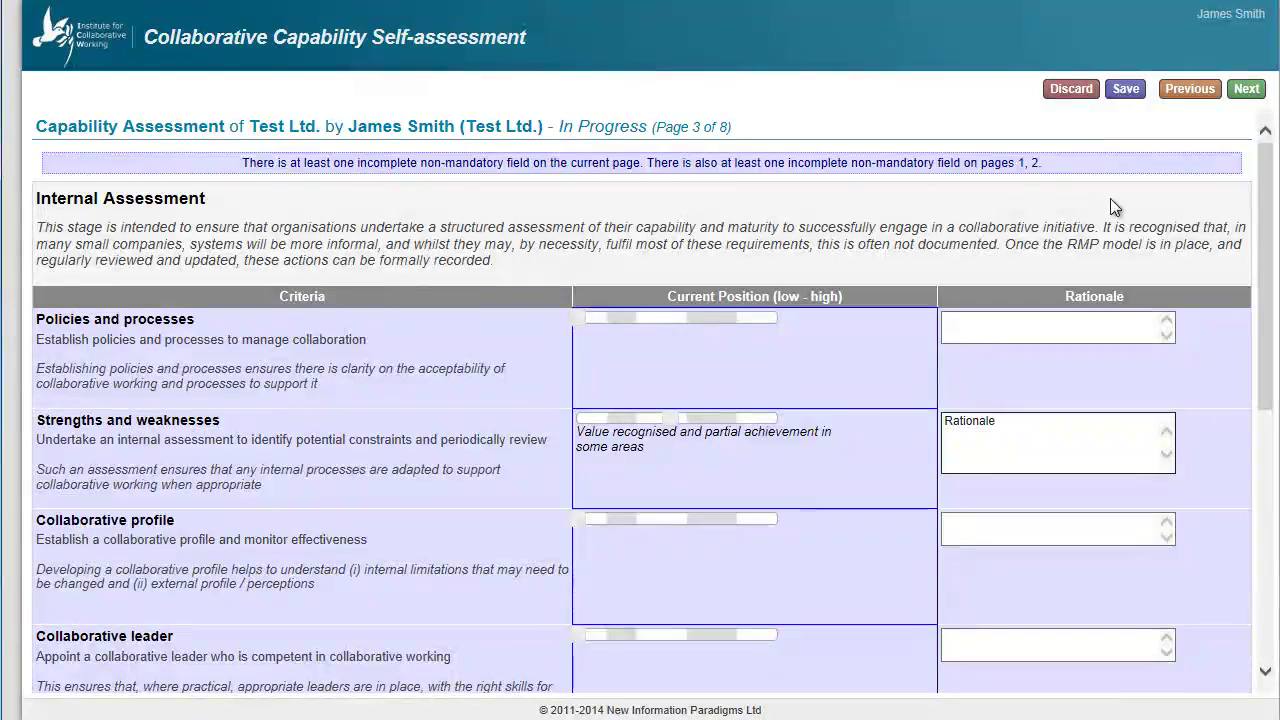
Save the assessment response from the Internal Assessment page and try to submit it
click(1125, 92)
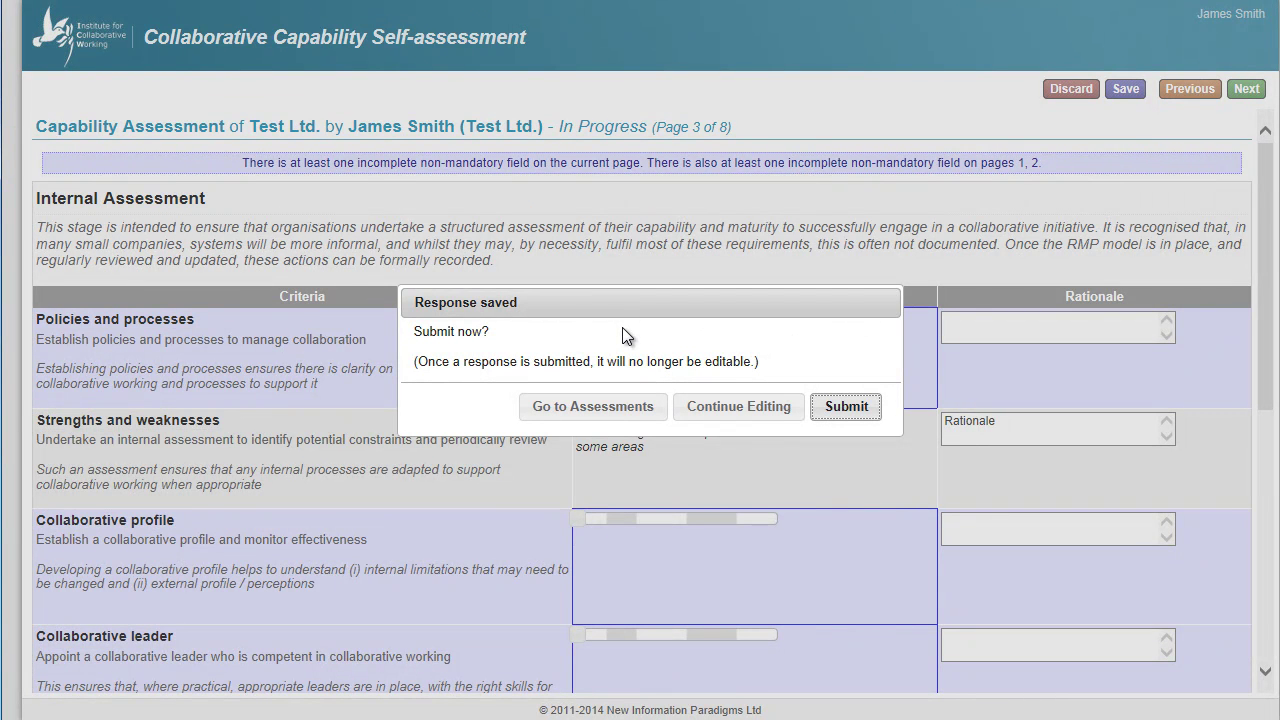
click(843, 408)
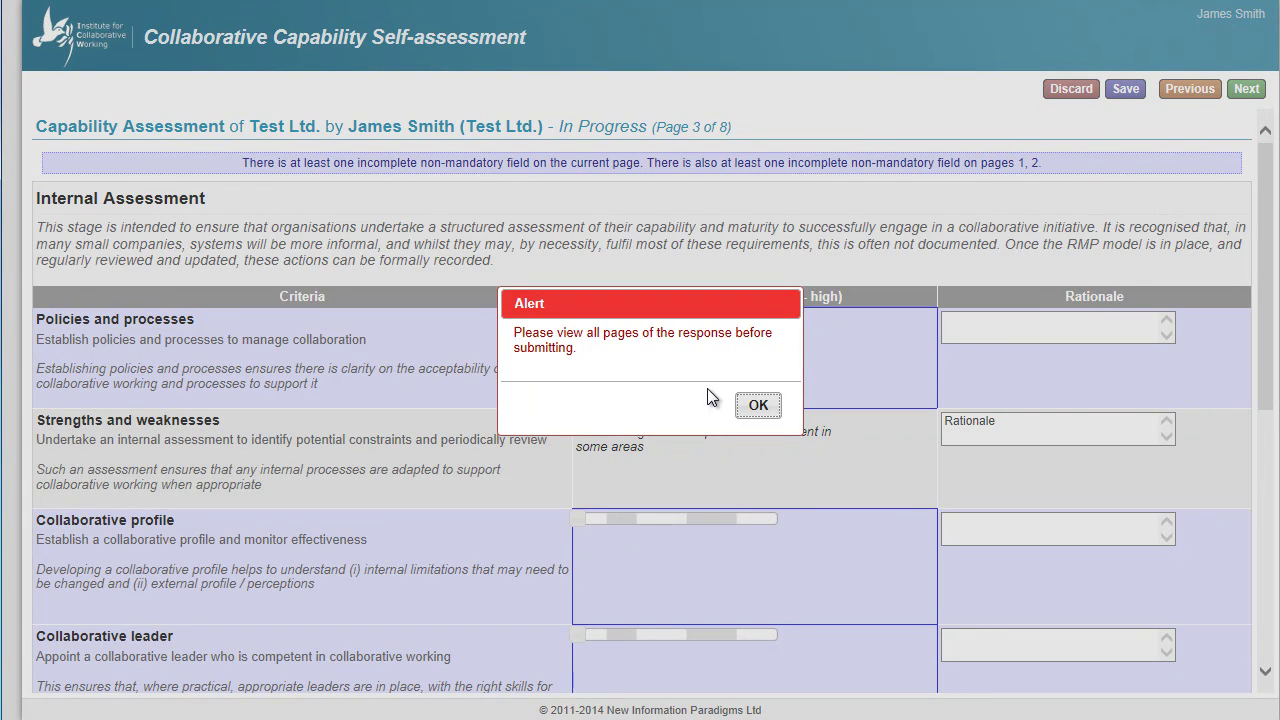
click(759, 406)
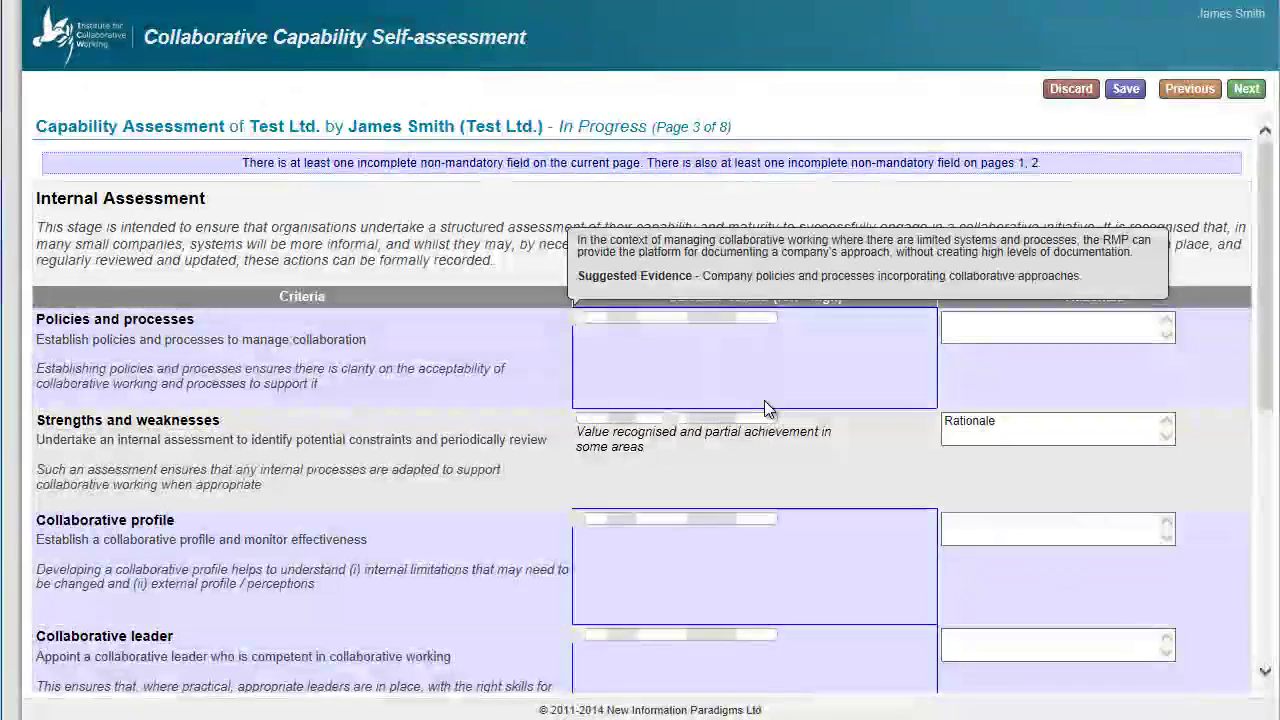
Advance the assessment through Partner Selection, Working Together, Value Creation and Staying Together to the Exit Strategy / Future Relationship page
click(1245, 89)
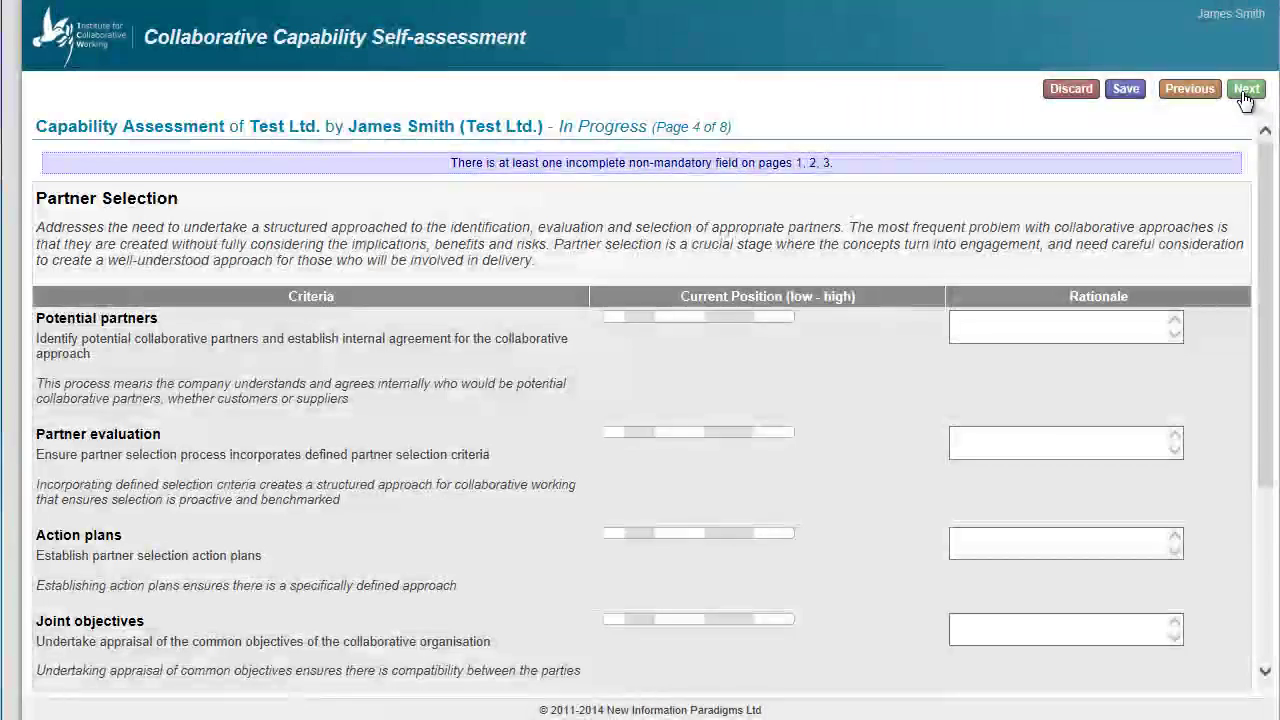
click(1242, 90)
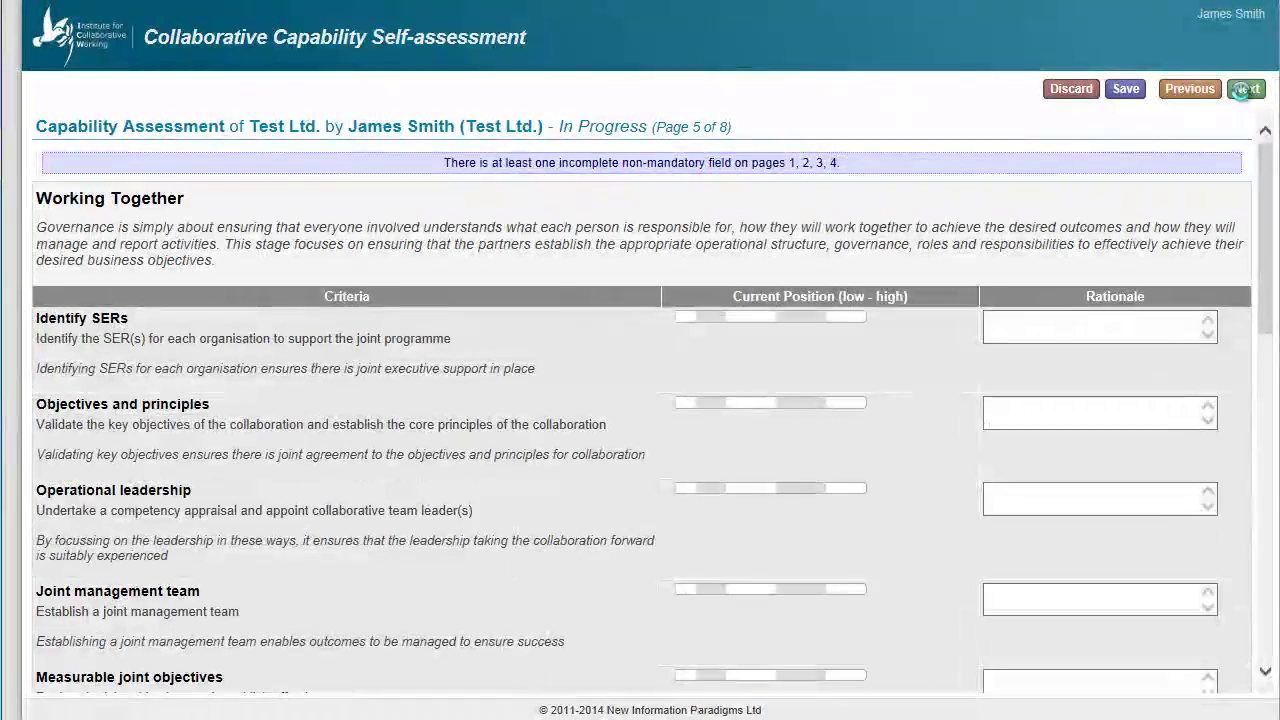
click(1242, 90)
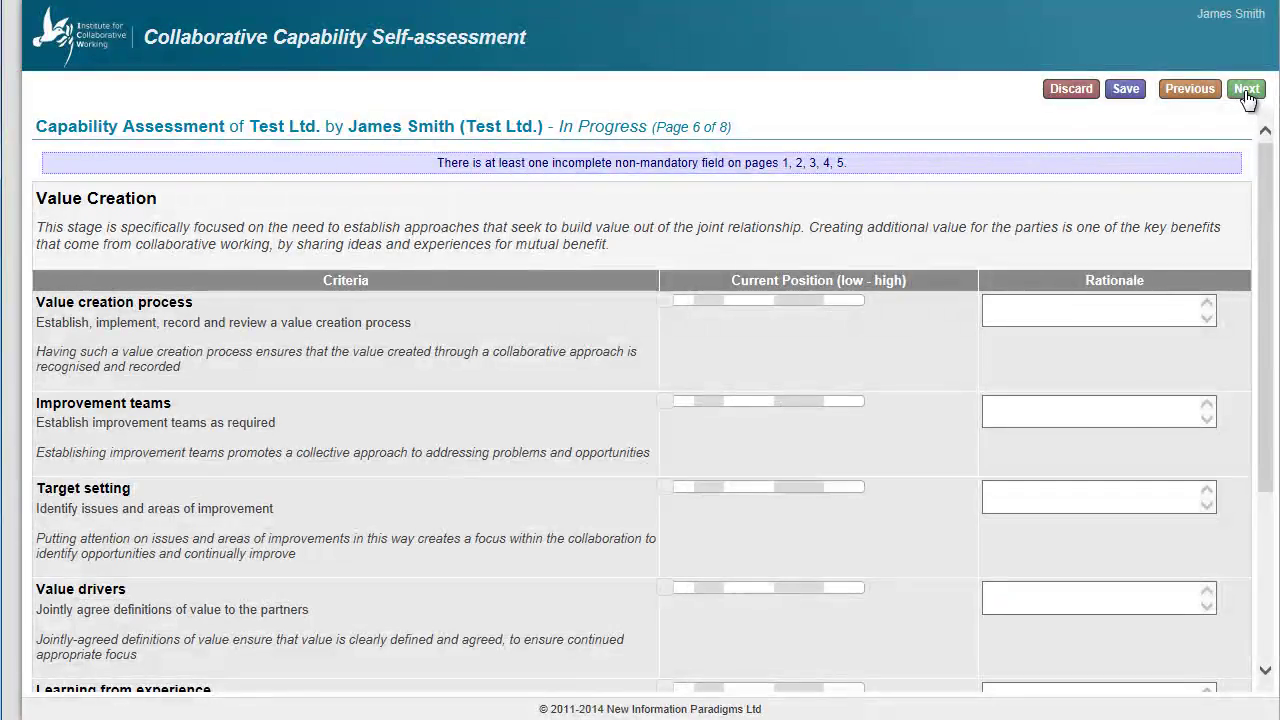
click(1247, 92)
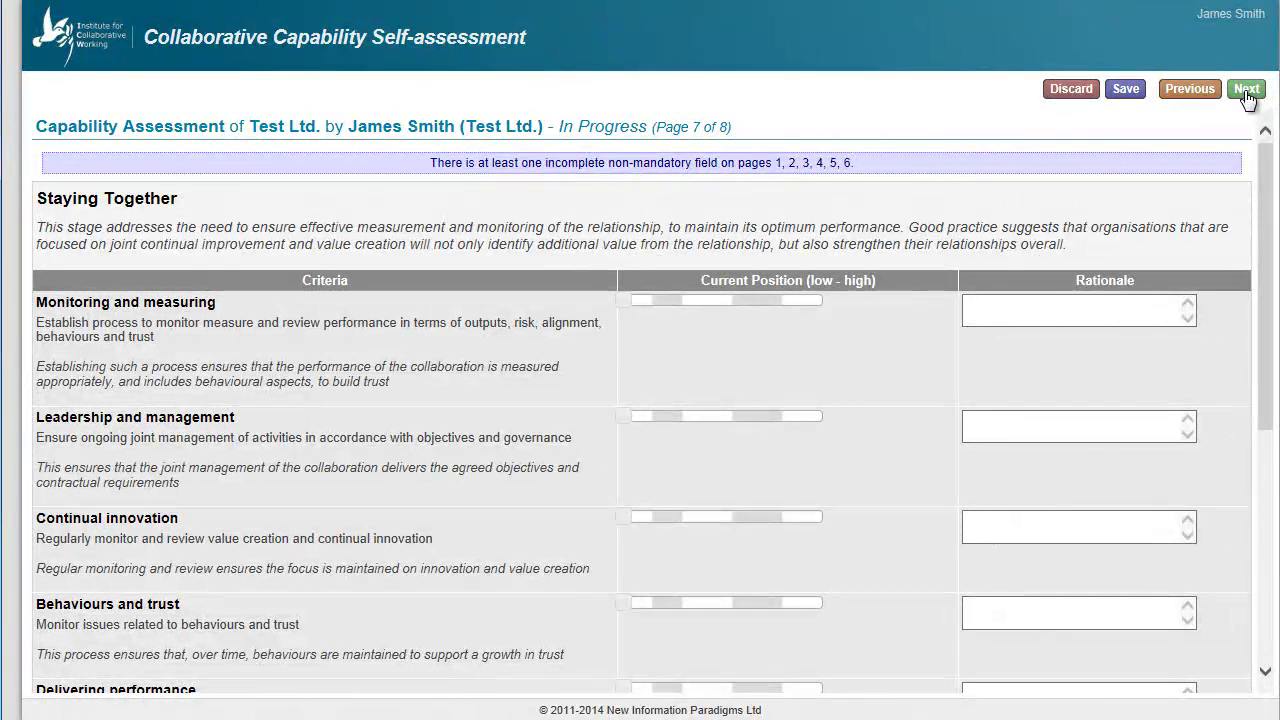
click(1247, 92)
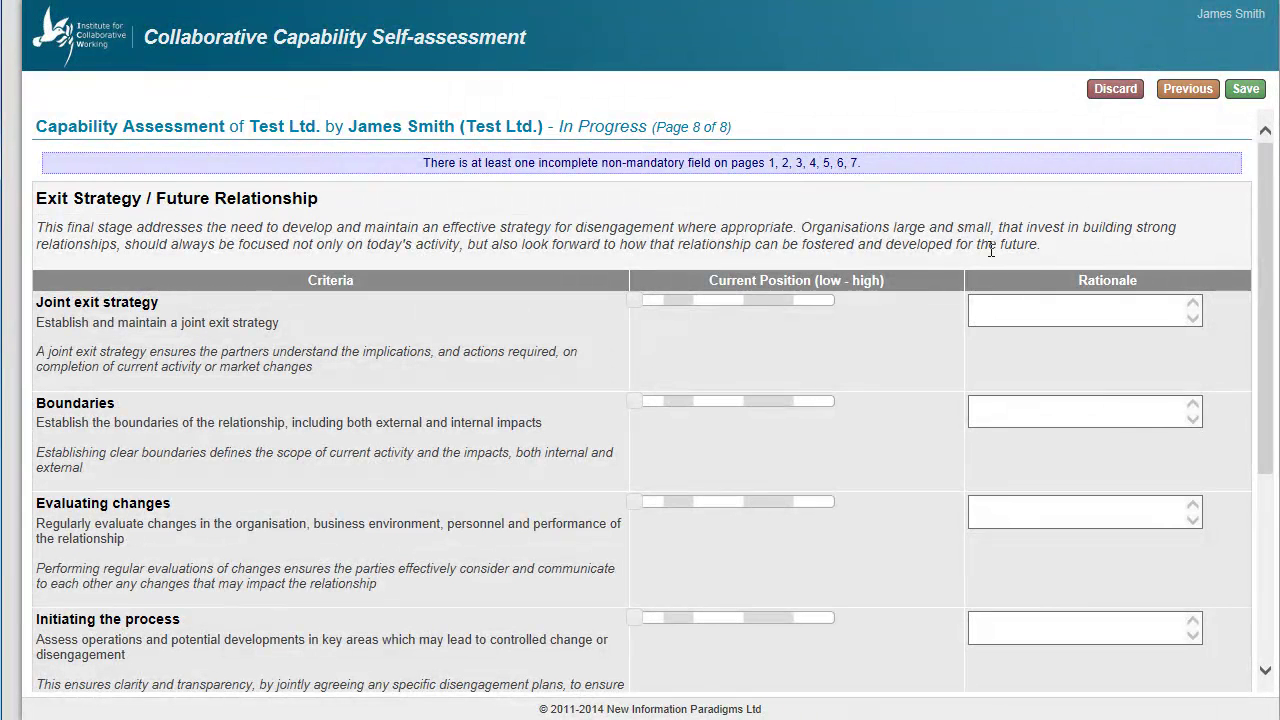
Rate Evaluating changes as "Achieved and under review through much/most of the company" and Initiating the process as "Value recognised and partial achievement in some areas"
mouse_move(879, 347)
scroll(875, 350, down, 2)
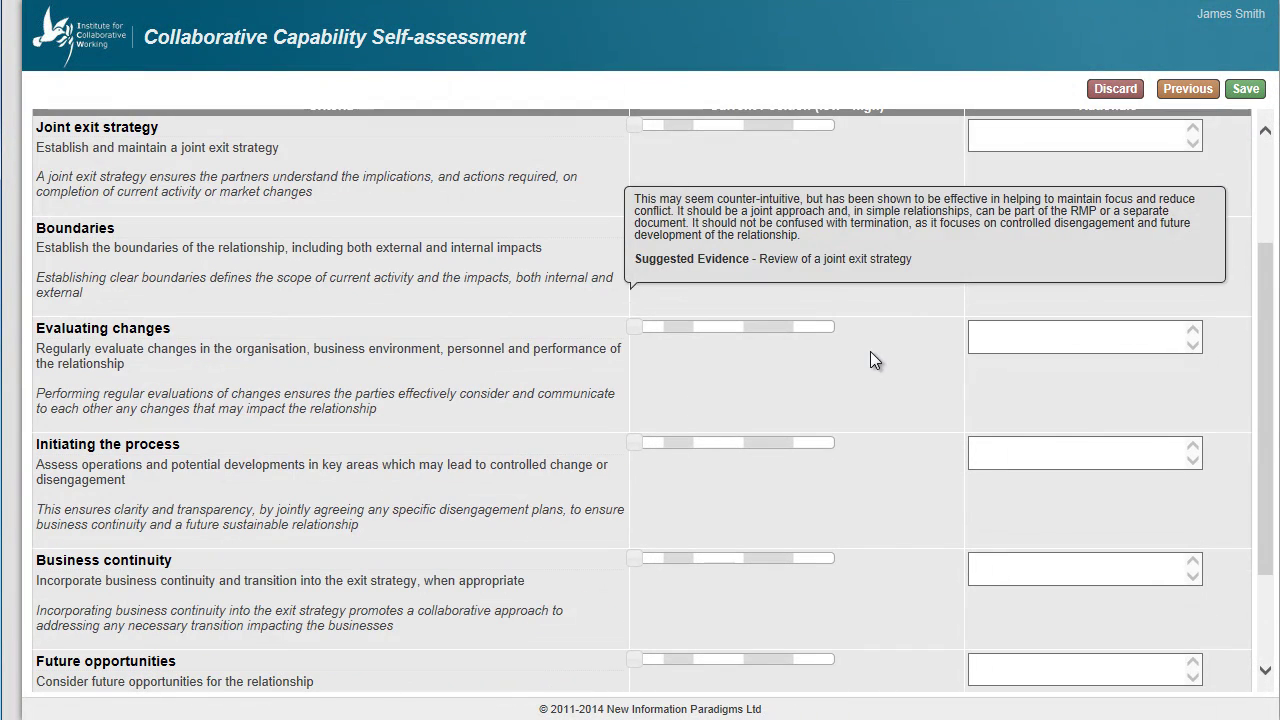
mouse_move(649, 349)
drag(641, 330, 769, 330)
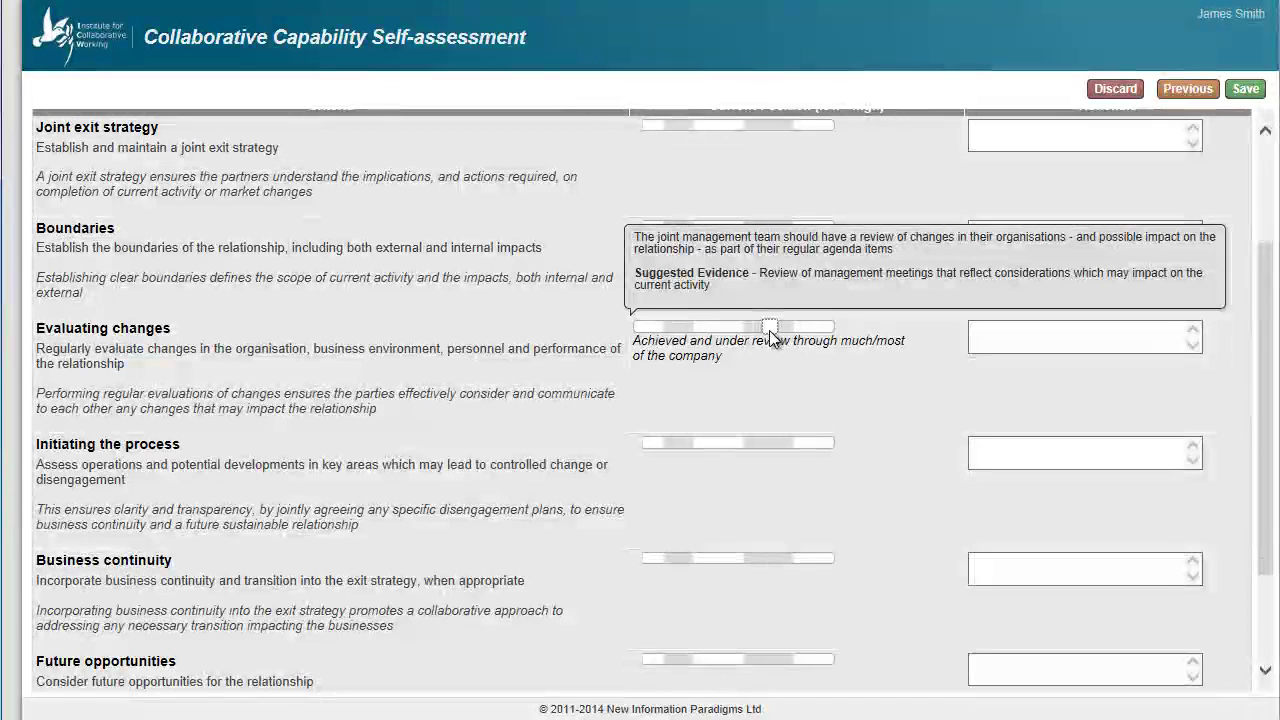
drag(634, 445, 741, 445)
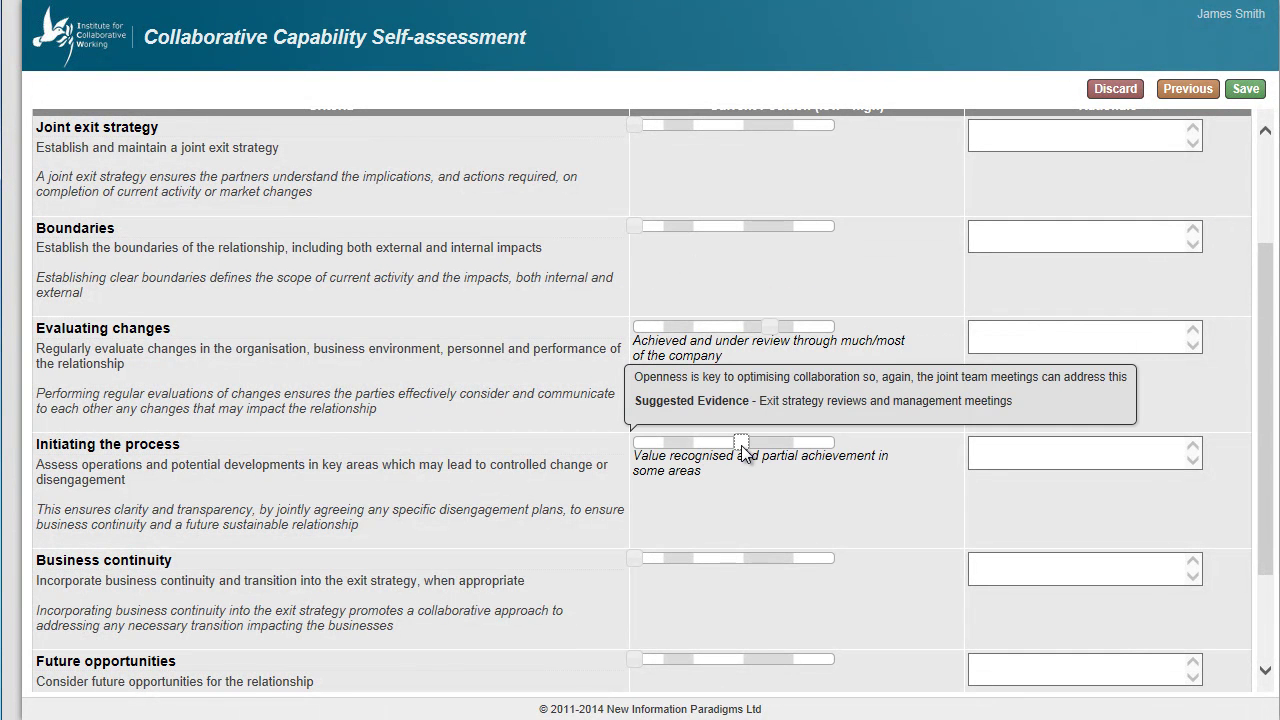
Save and submit the completed assessment response, and return to the assessments list
click(1243, 90)
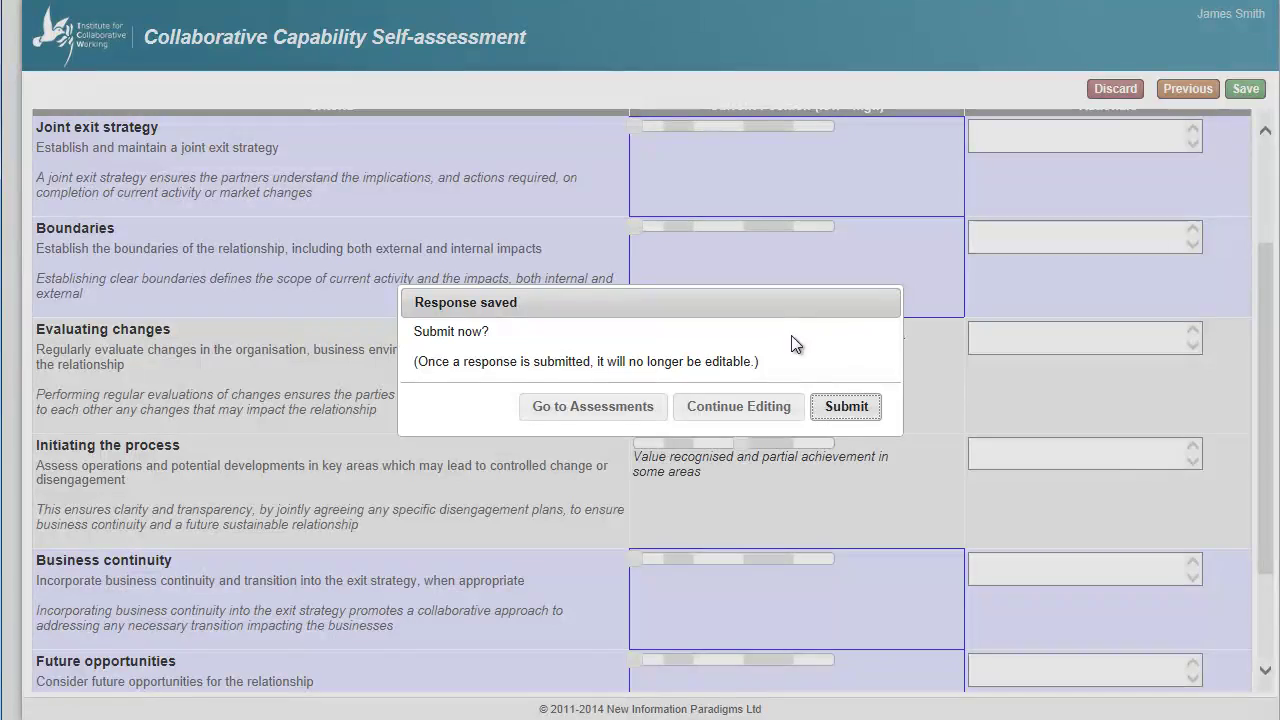
click(849, 408)
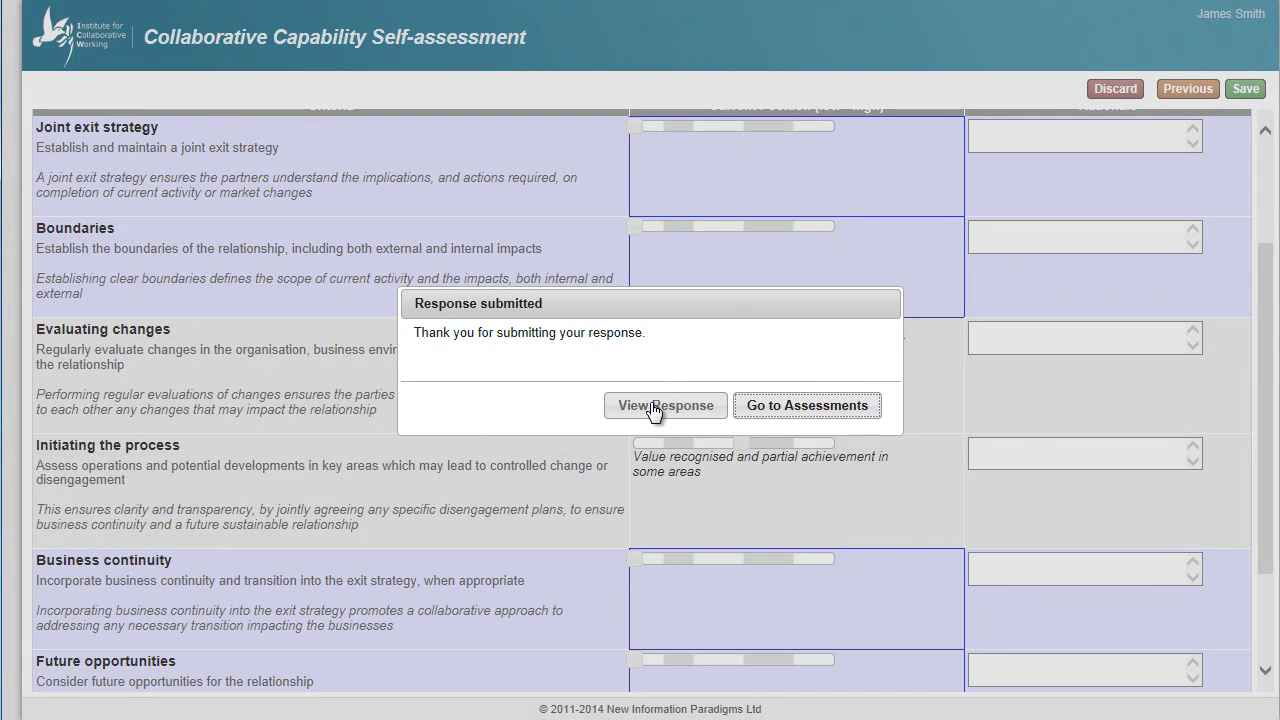
click(810, 405)
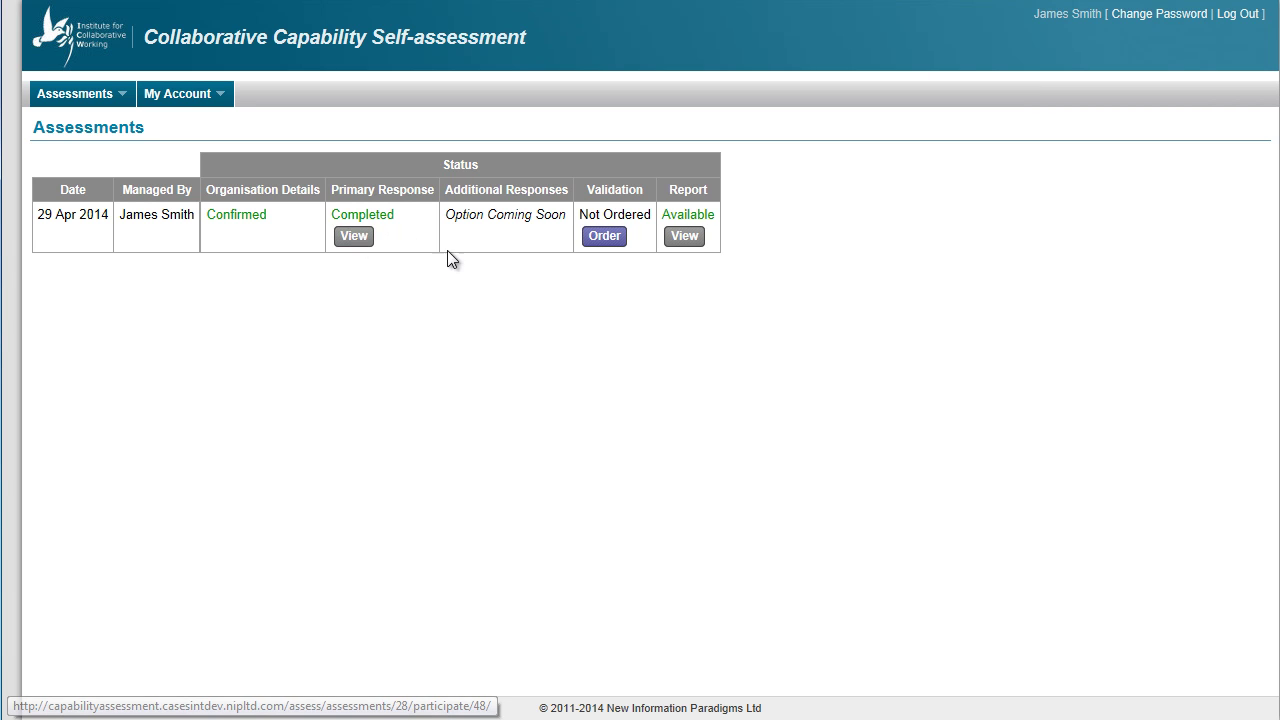
Open the capability assessment report and examine its overall summary, the maturity chart and the assessment output for each section
click(685, 237)
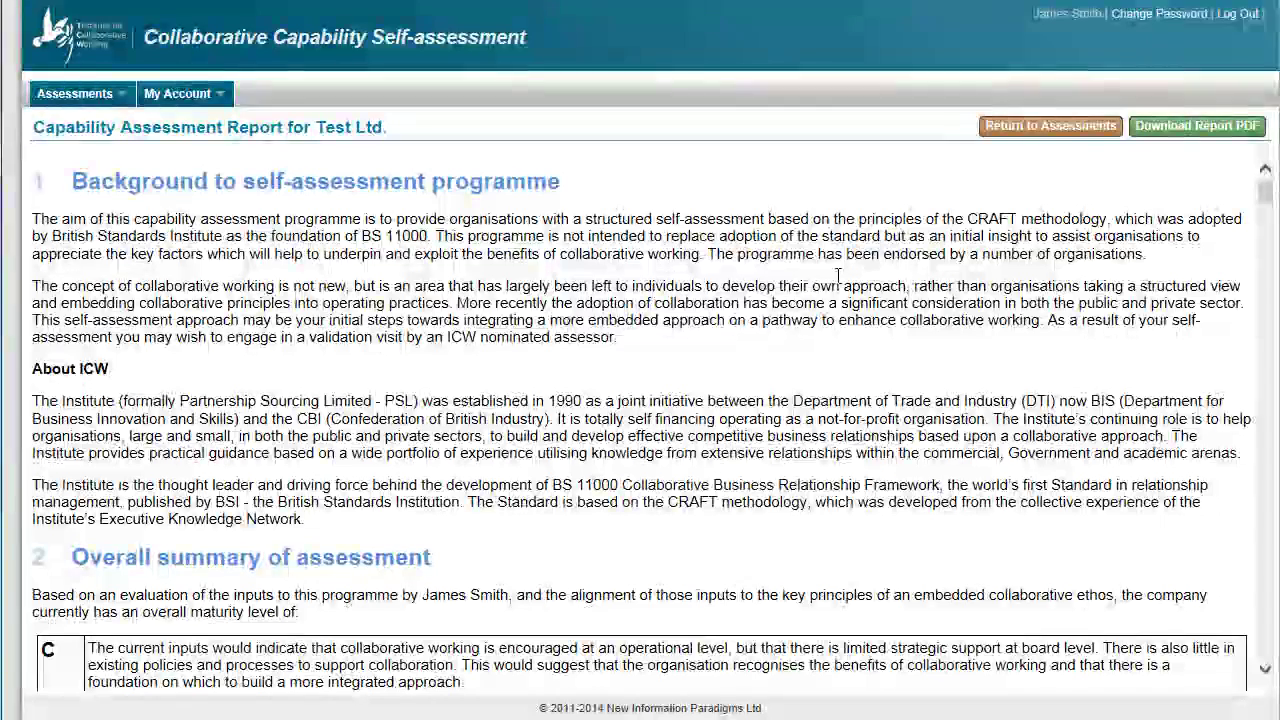
scroll(750, 287, down, 1)
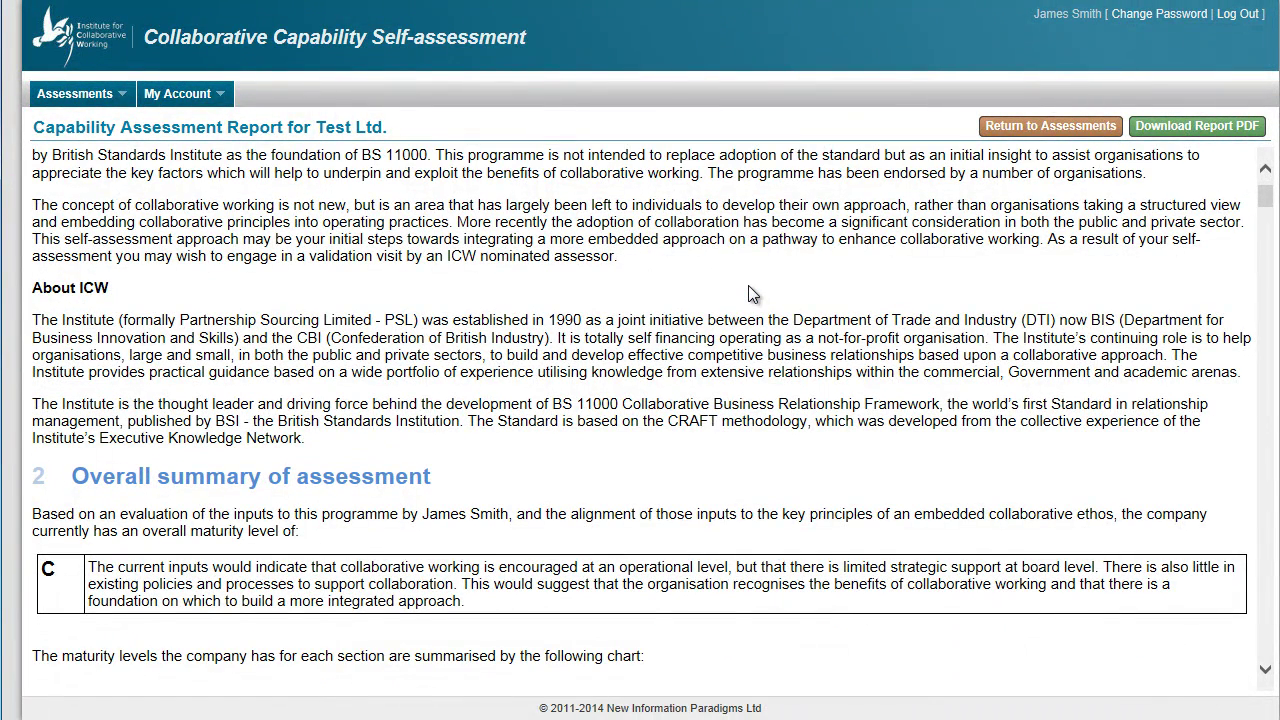
scroll(750, 285, up, 1)
scroll(750, 287, down, 3)
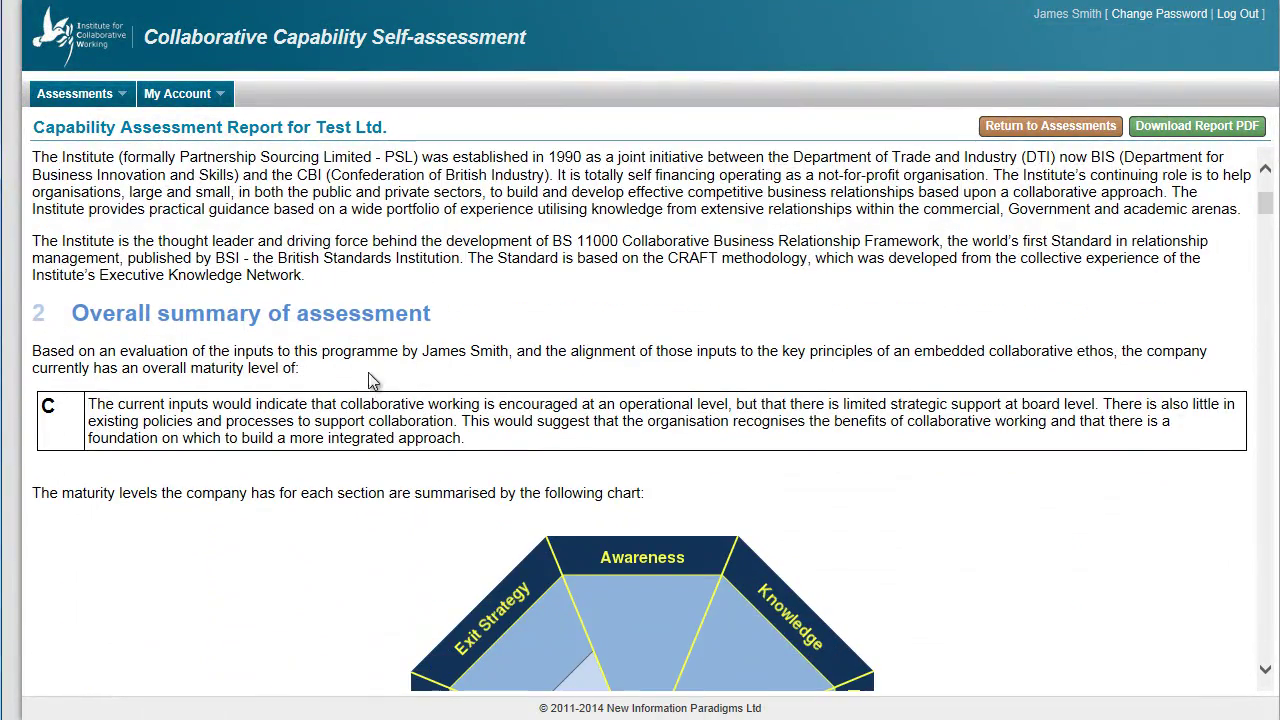
scroll(464, 343, down, 4)
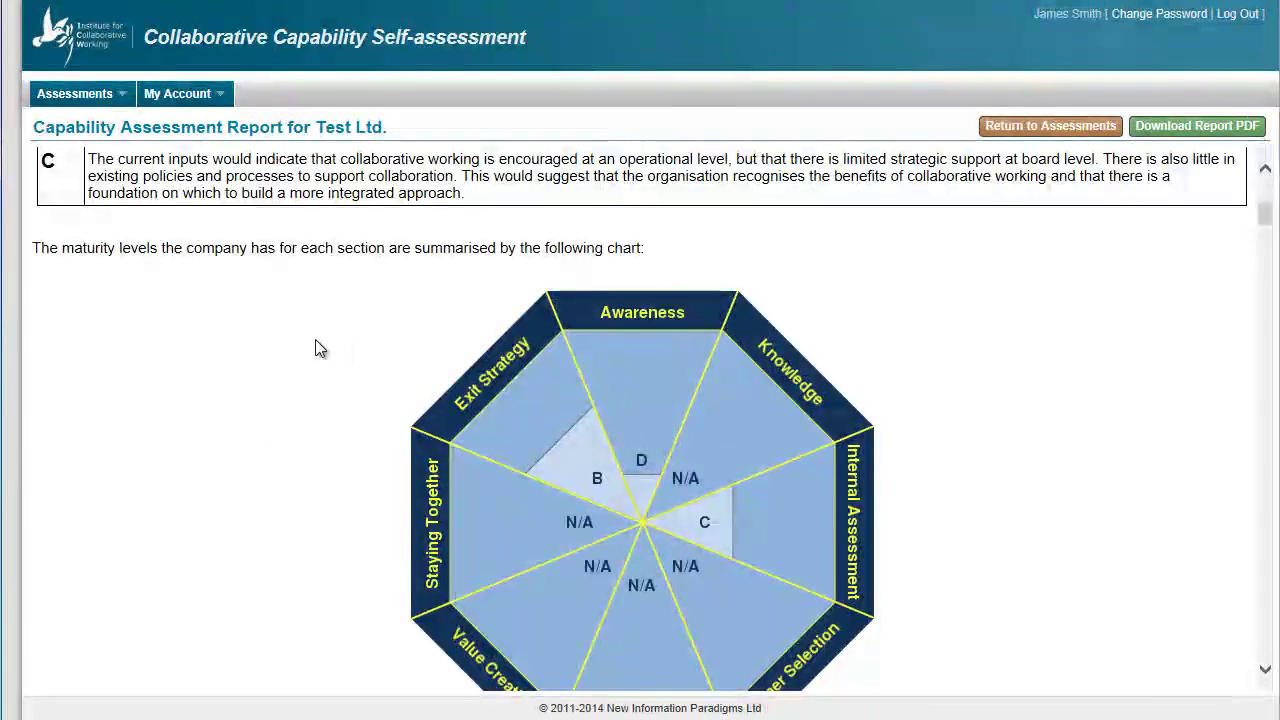
scroll(317, 349, down, 2)
scroll(317, 345, down, 5)
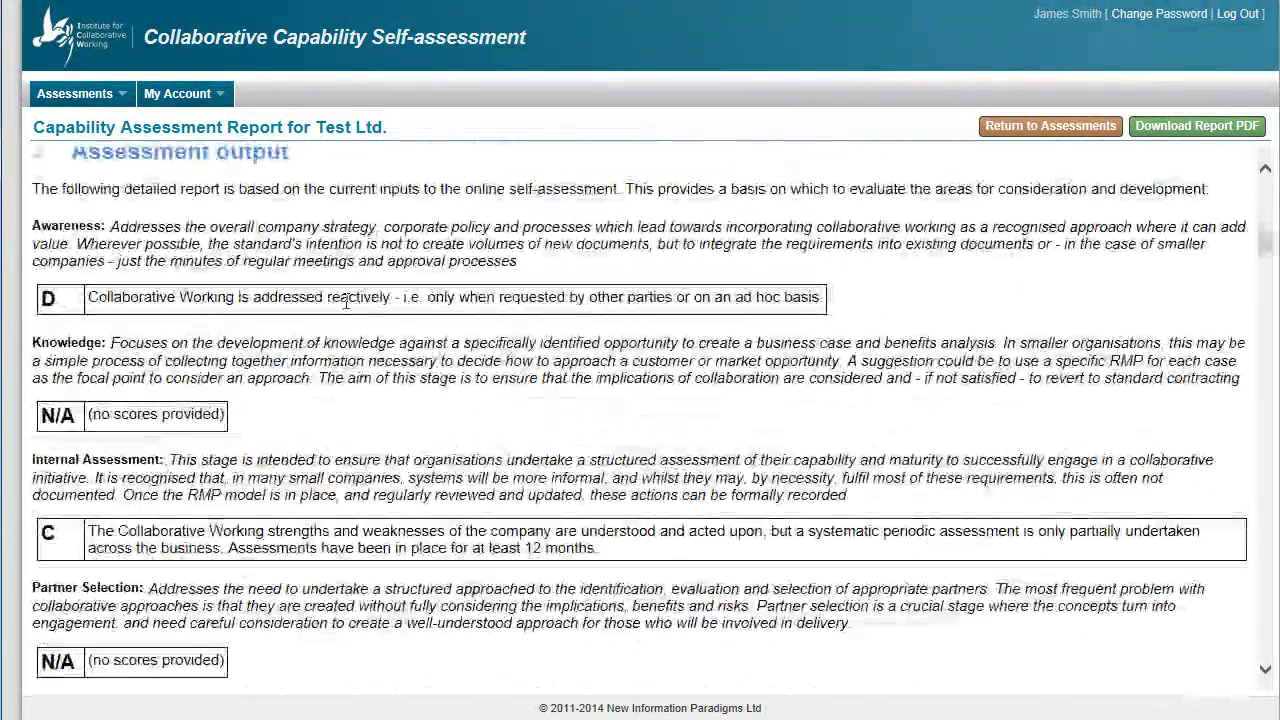
scroll(340, 305, down, 3)
scroll(346, 302, down, 5)
scroll(347, 305, up, 3)
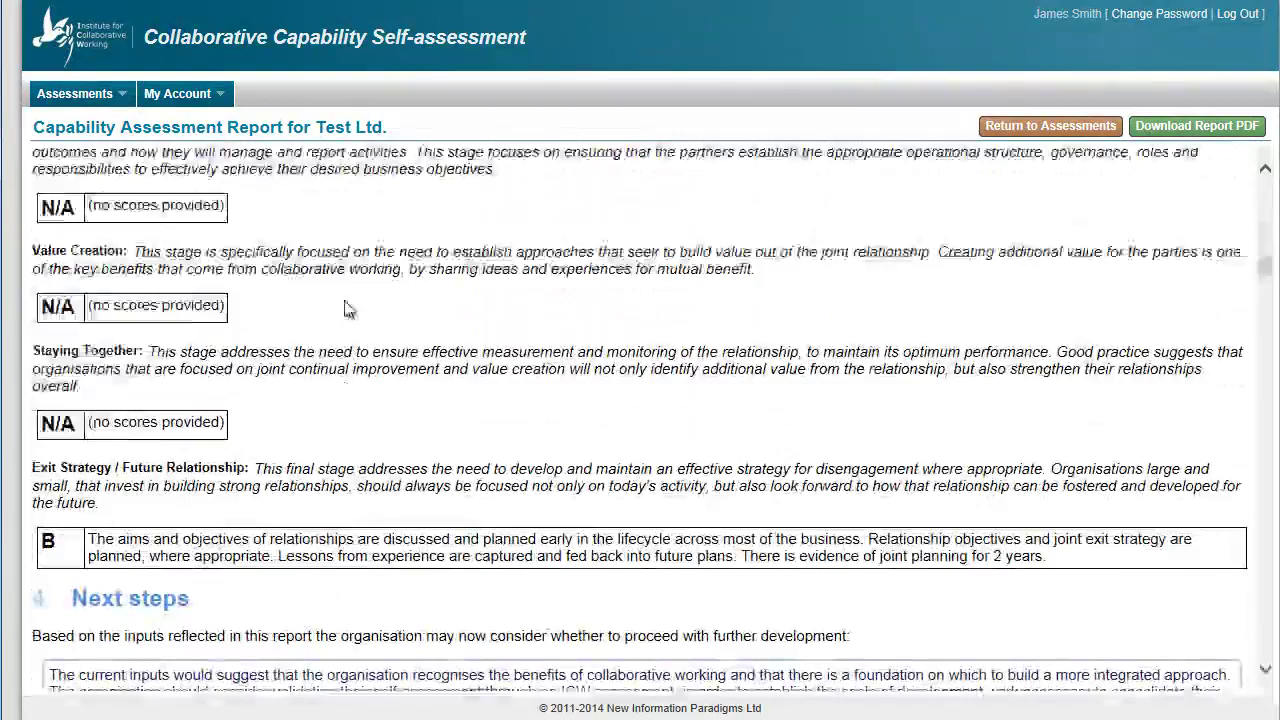
scroll(347, 305, up, 3)
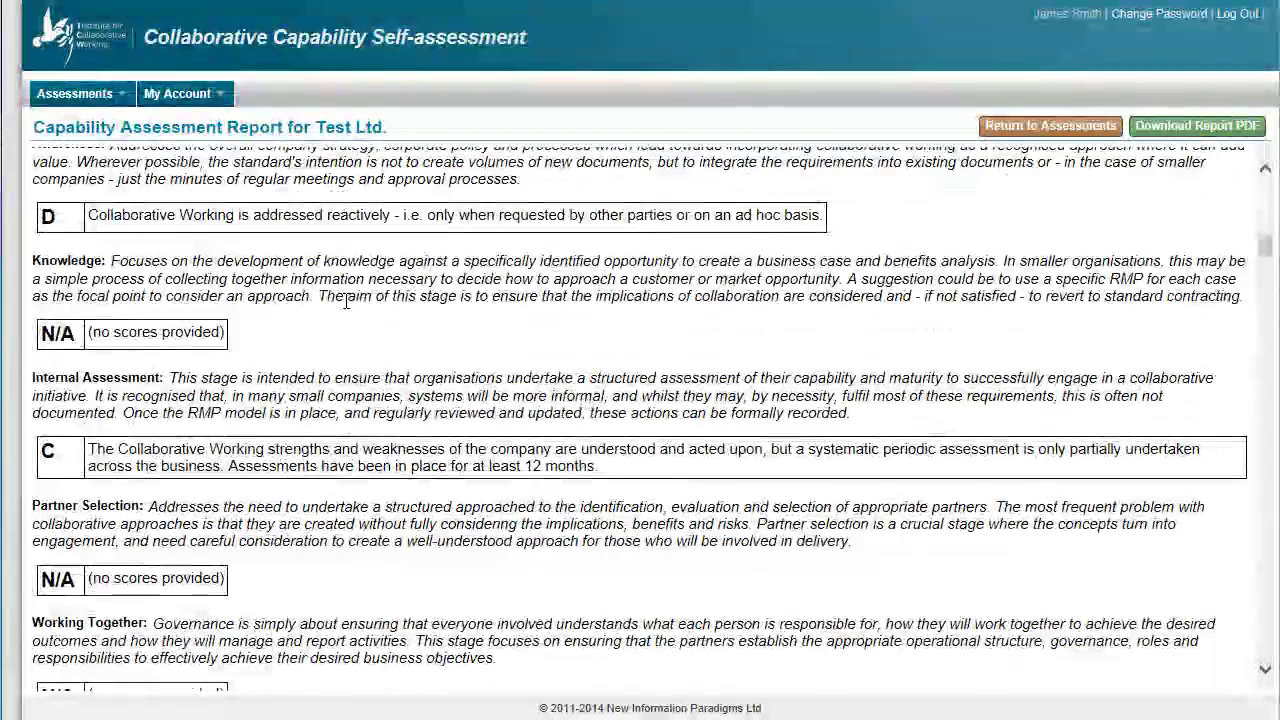
scroll(346, 302, up, 1)
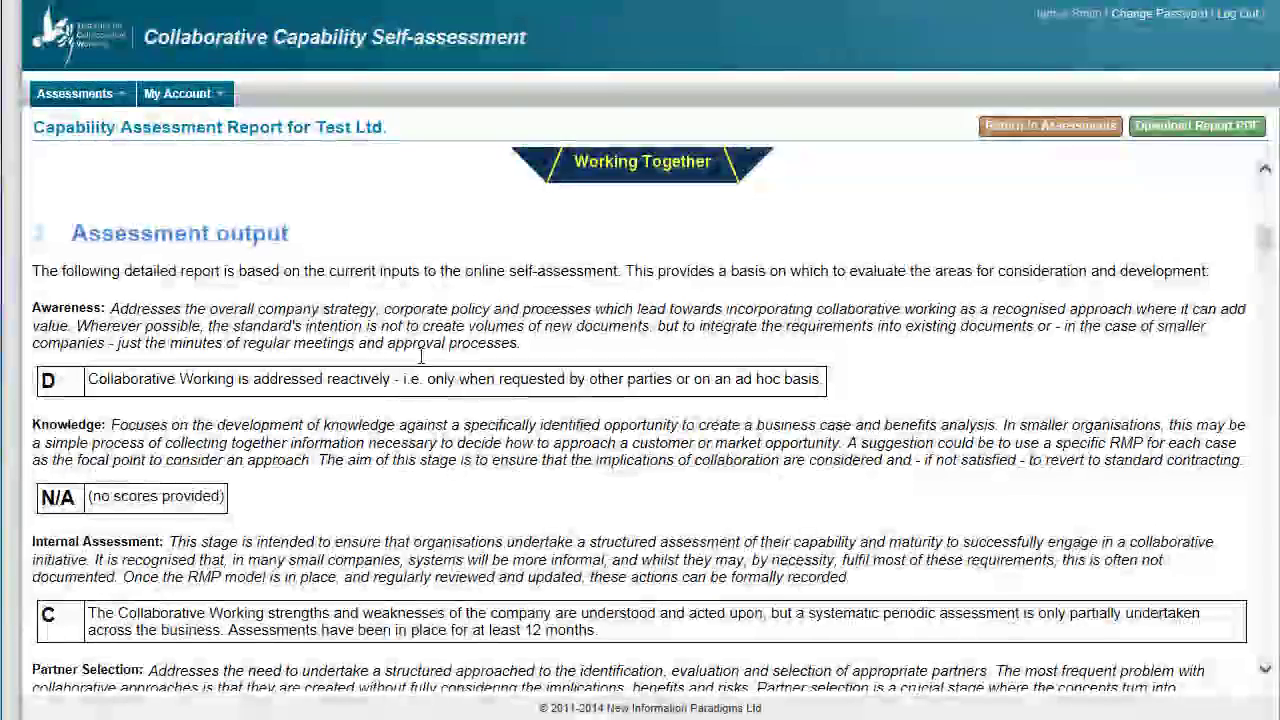
Read the report's remaining section results, next steps, Annex A and the detailed Awareness results in Annex B, ending back at its beginning
scroll(420, 356, down, 5)
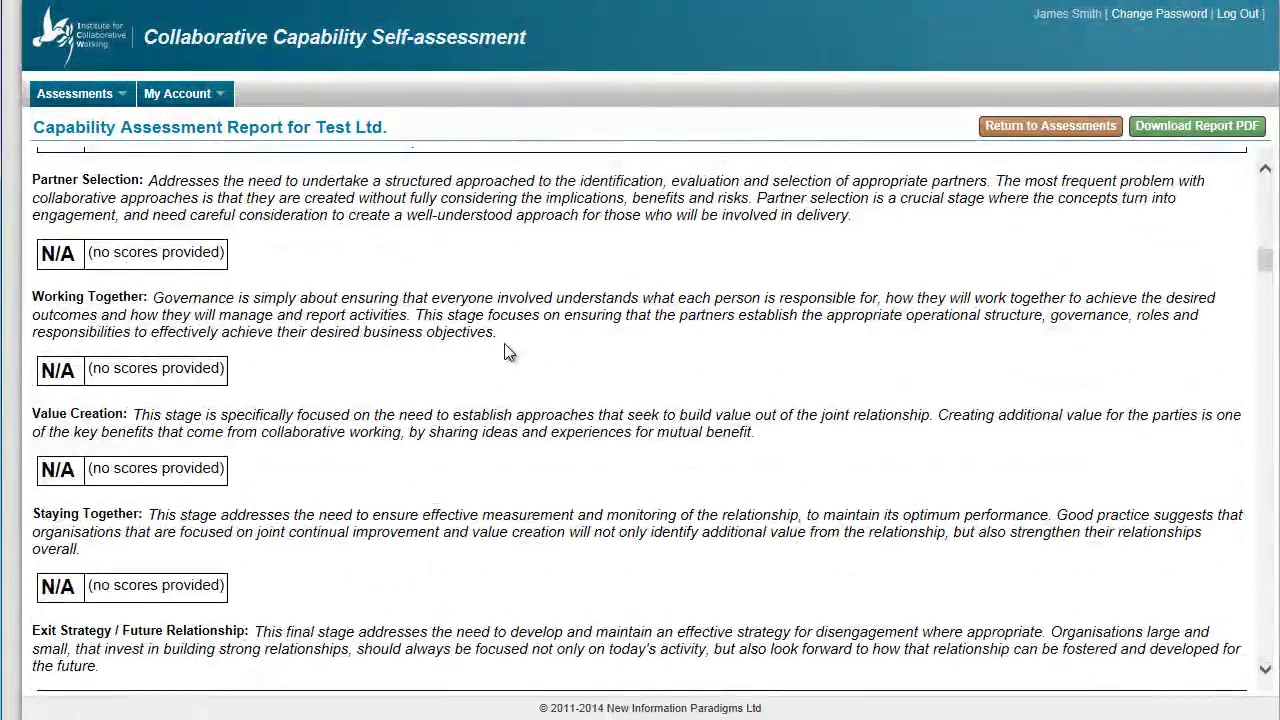
scroll(508, 352, down, 3)
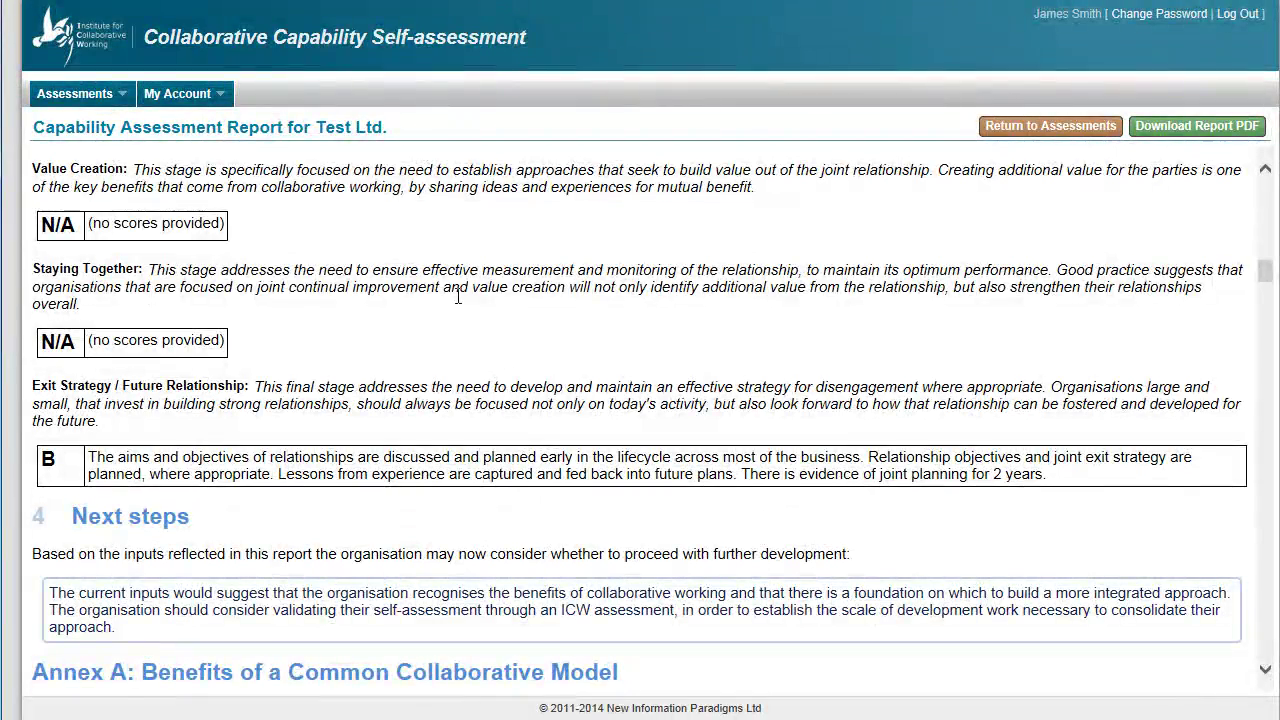
scroll(458, 295, down, 2)
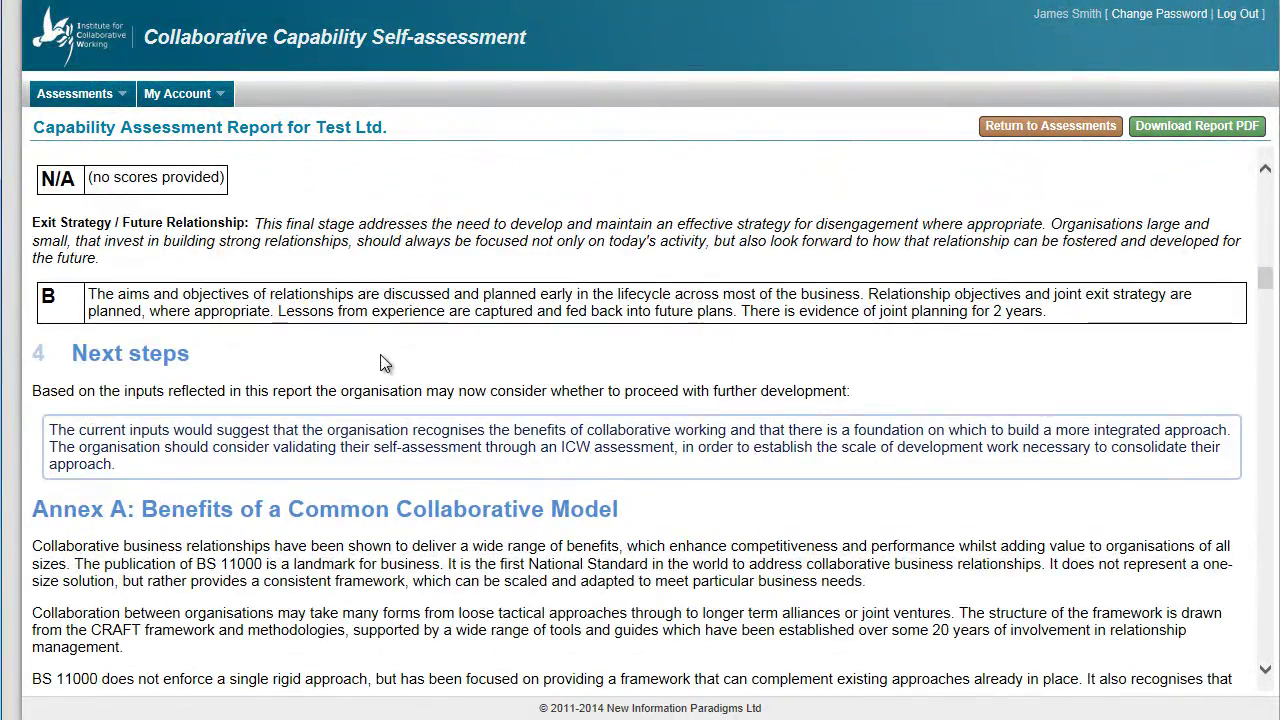
scroll(380, 363, down, 3)
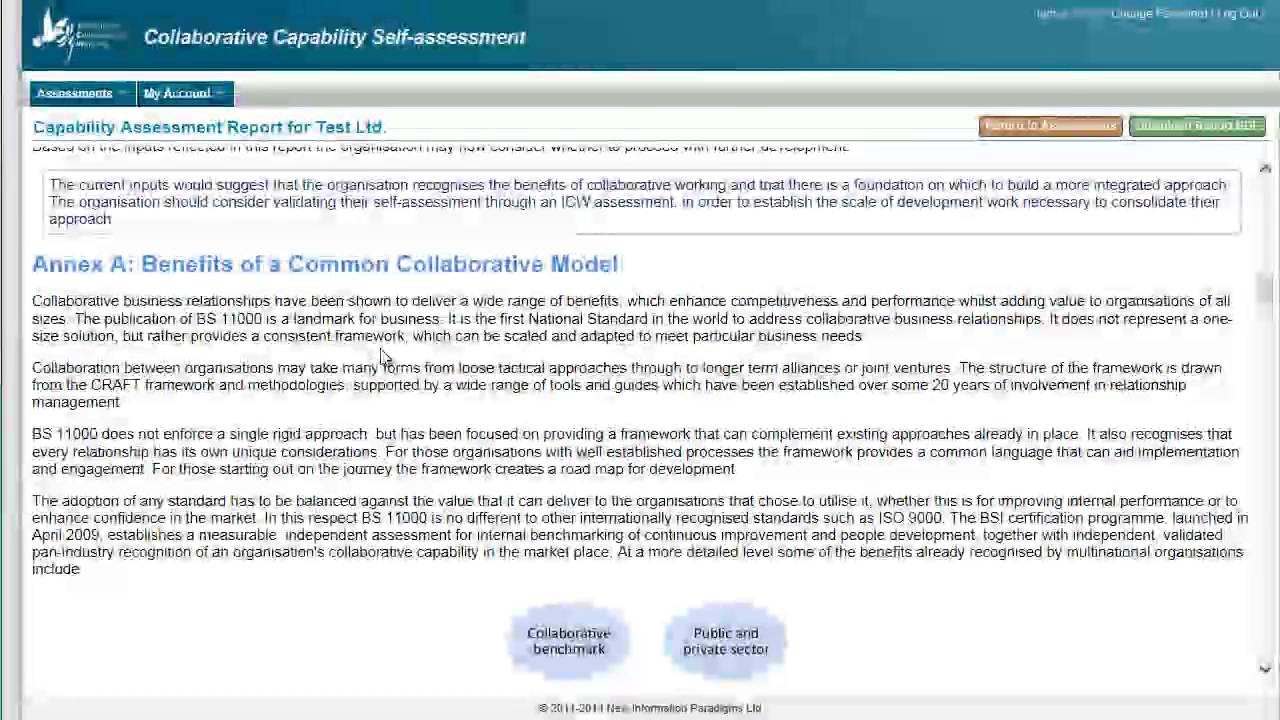
scroll(405, 362, down, 12)
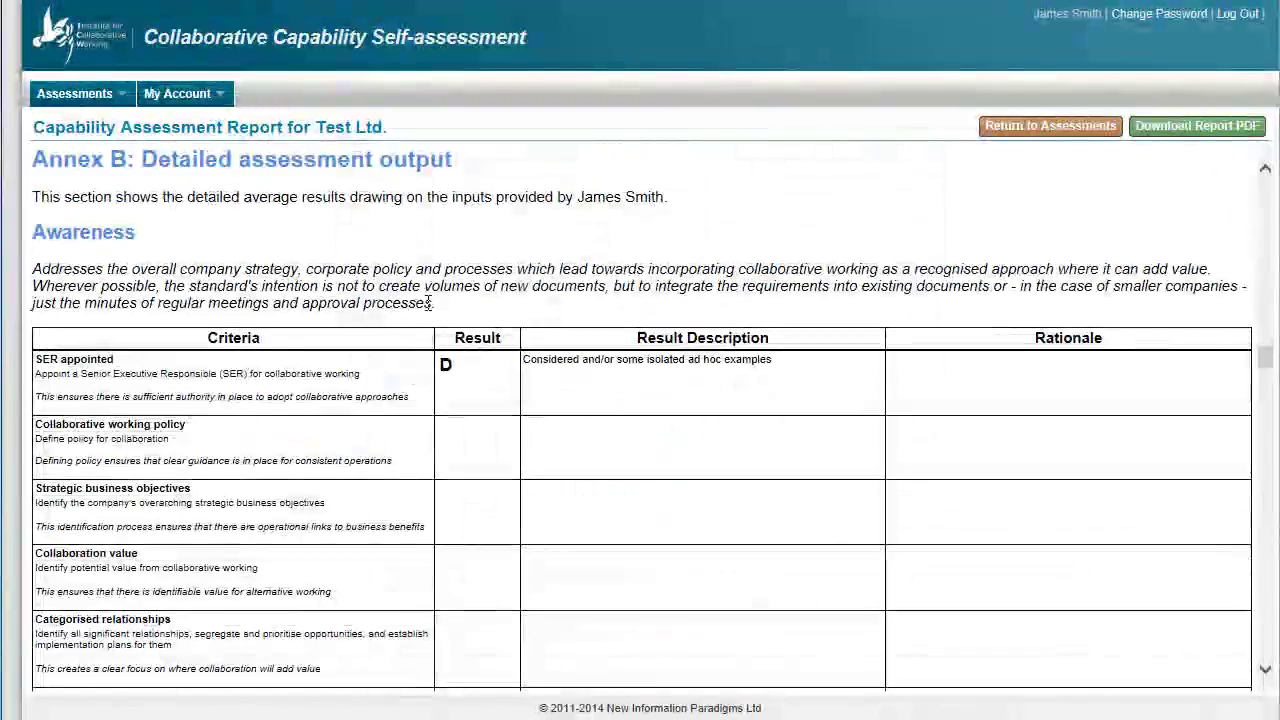
scroll(425, 321, down, 3)
scroll(428, 321, down, 6)
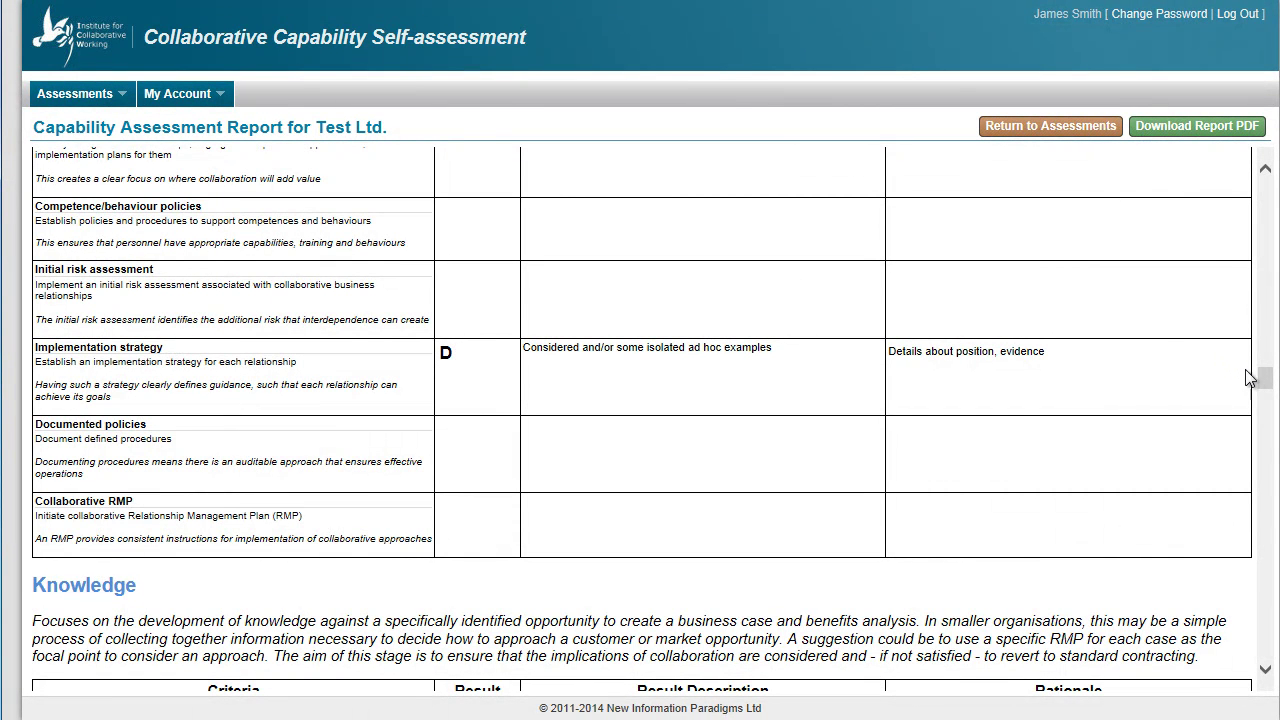
drag(1268, 383, 1266, 190)
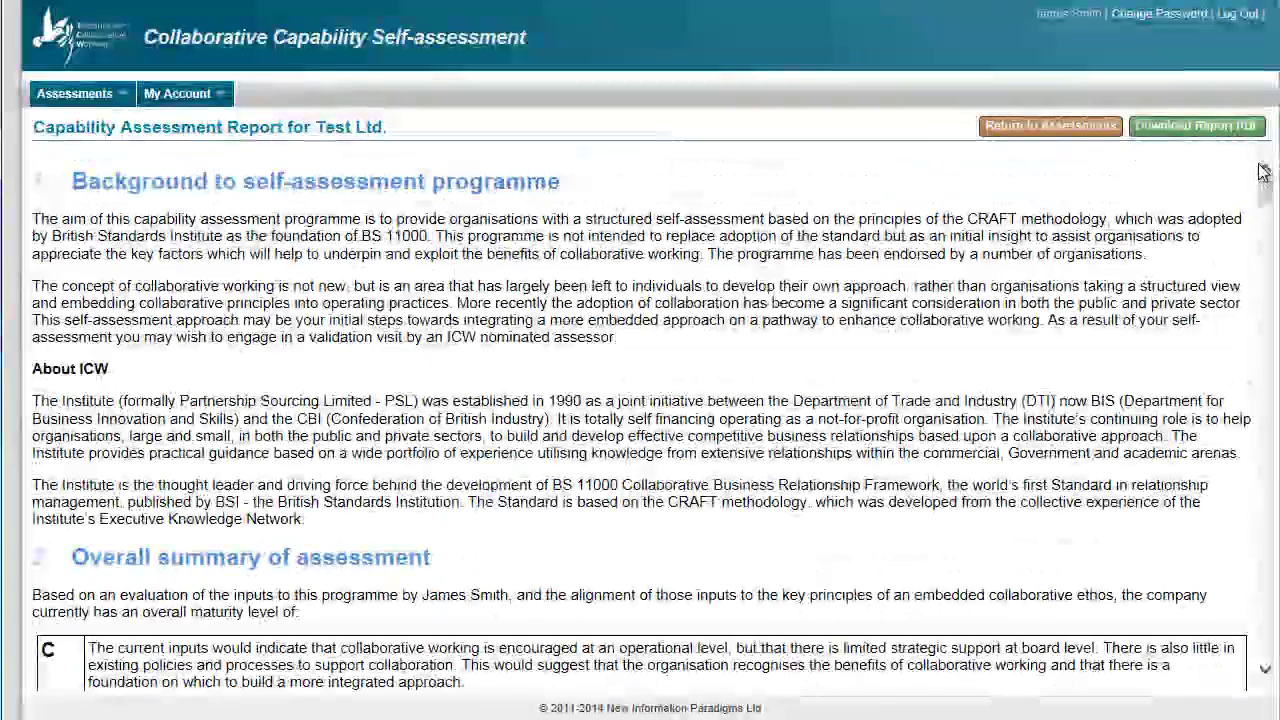
Leave the report, order validation for the 29 Apr 2014 assessment, and return to the assessments list once the order is complete
click(1049, 133)
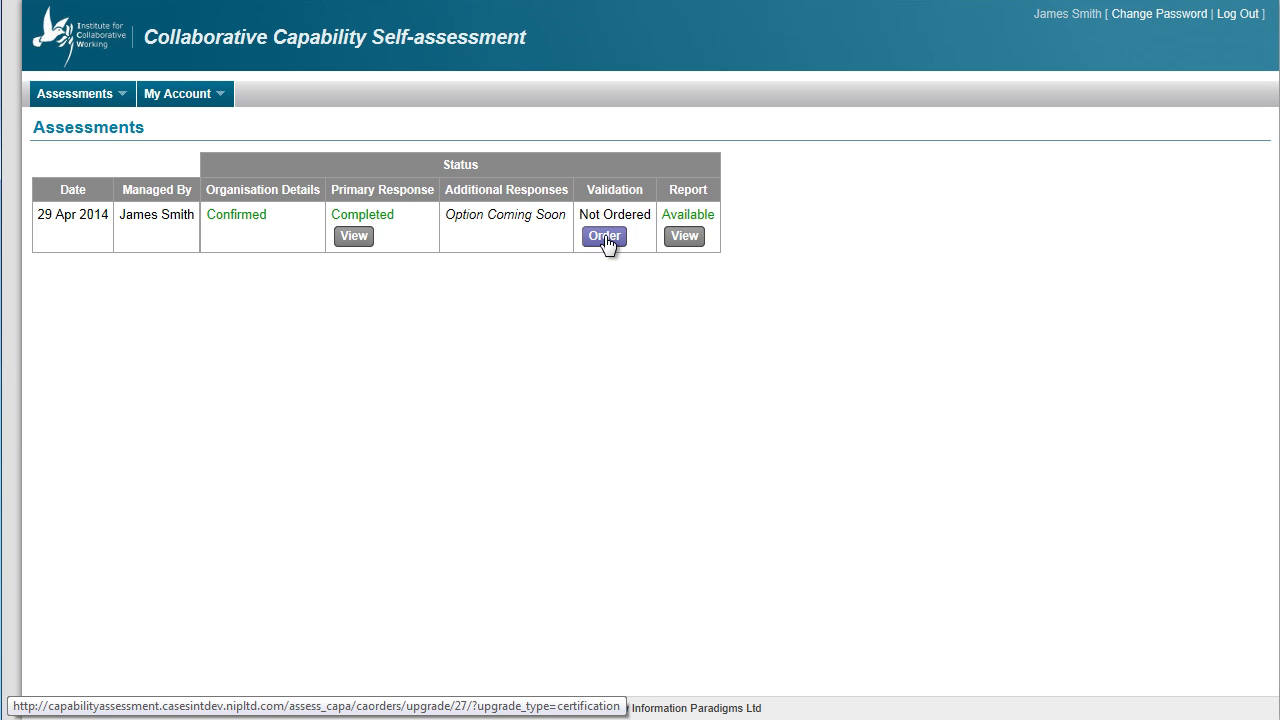
click(605, 237)
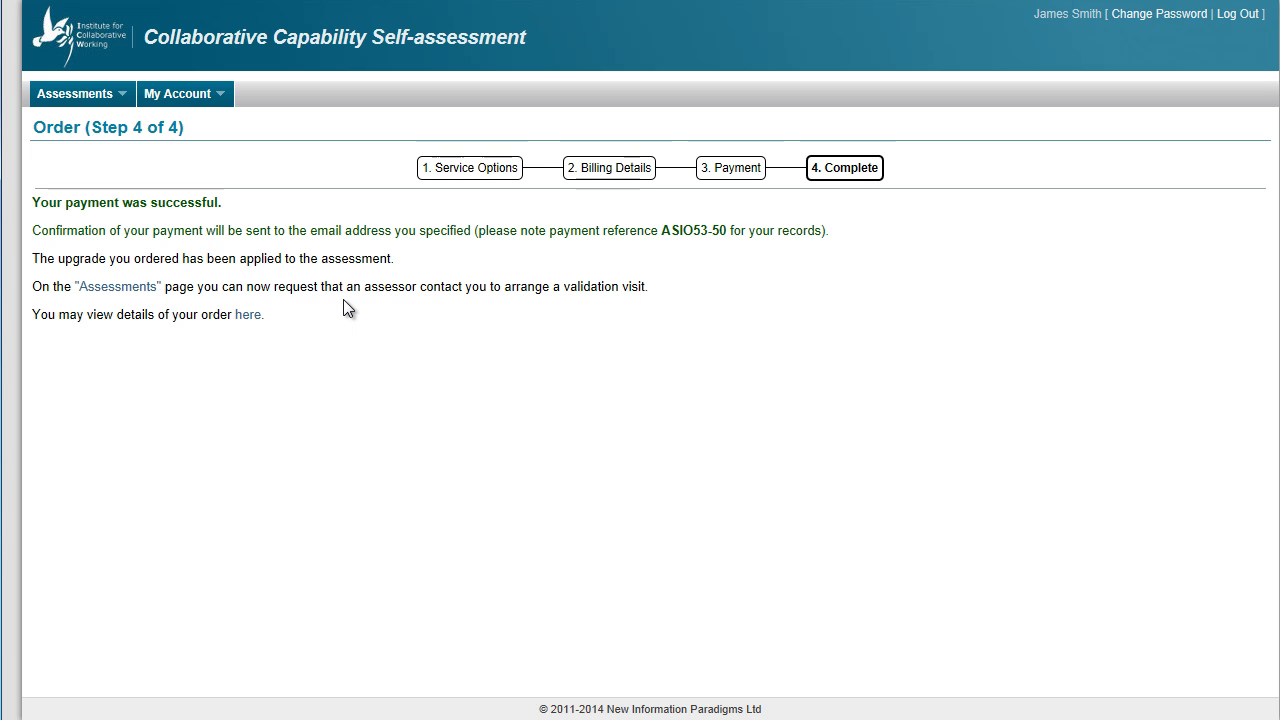
click(116, 288)
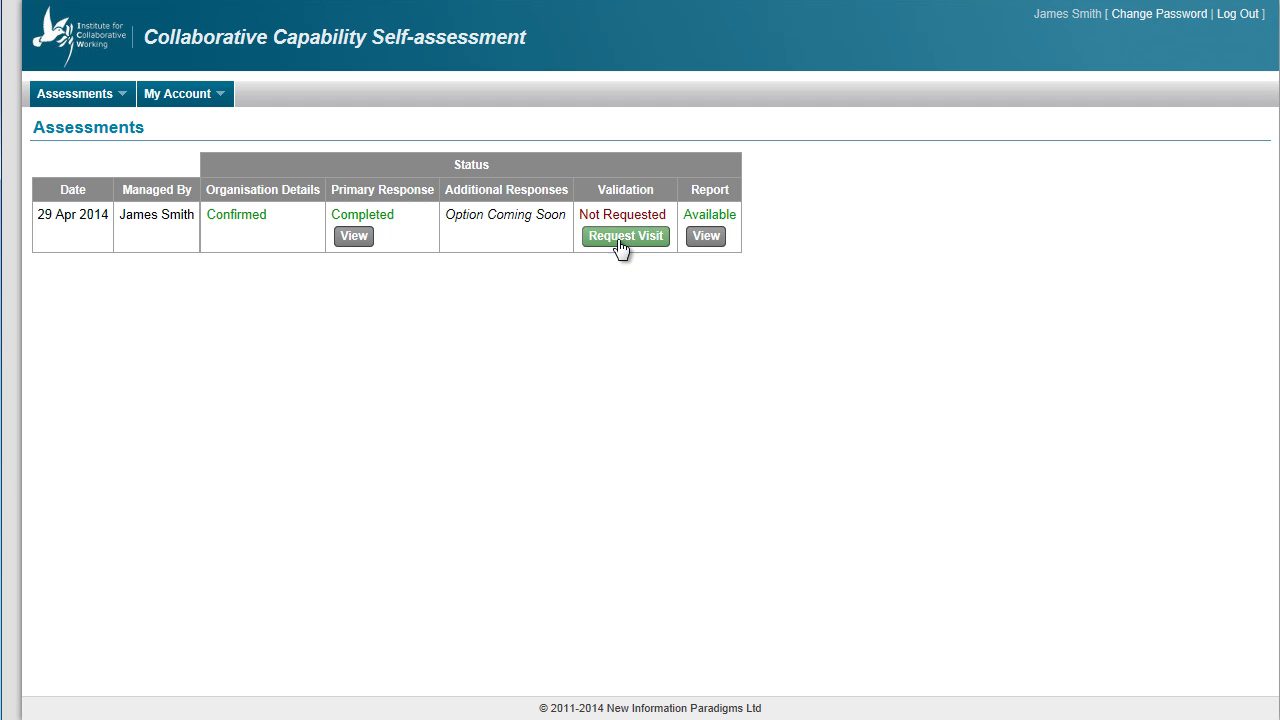
Reopen the submitted response of the 29 Apr 2014 assessment from its validation visit request and open it for editing
click(621, 240)
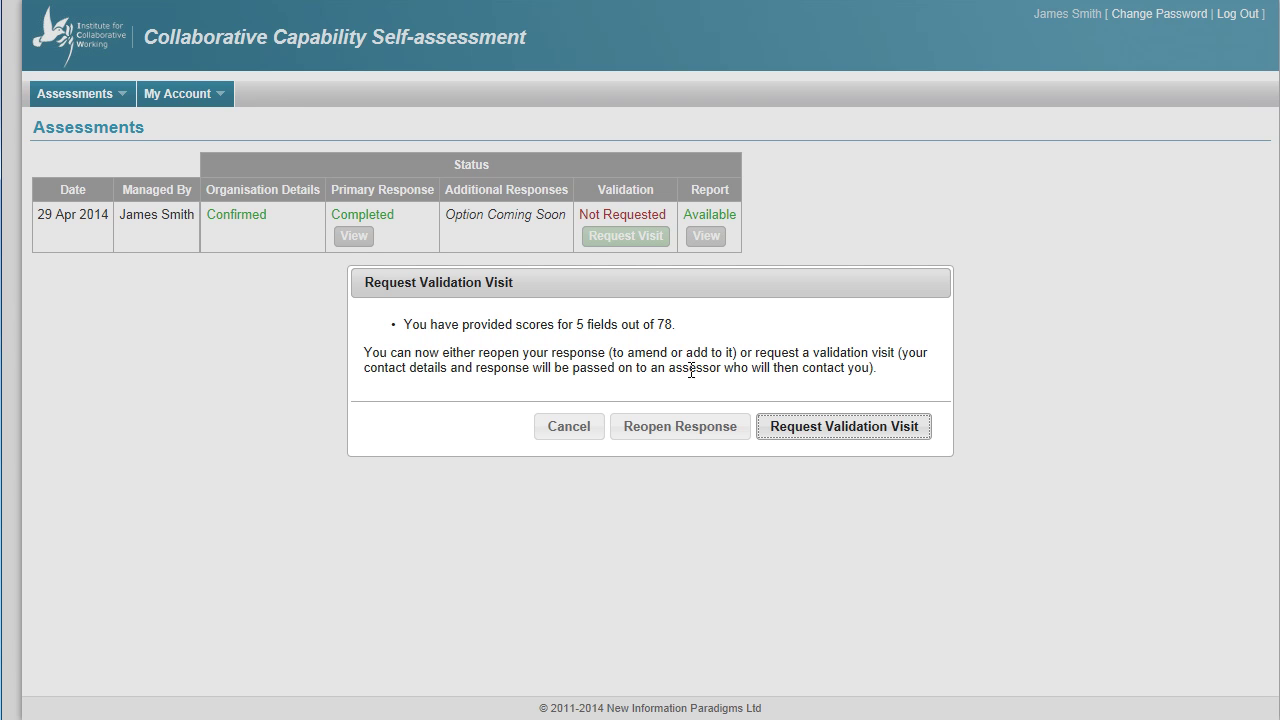
click(688, 428)
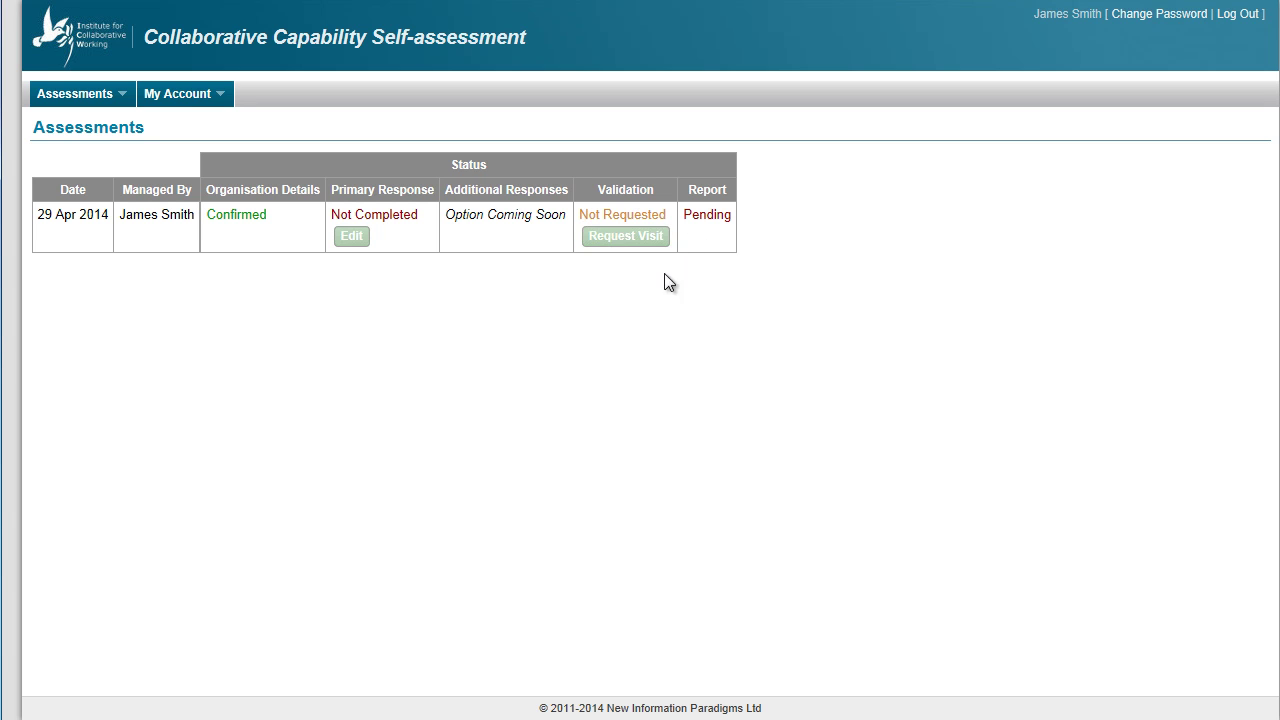
click(353, 238)
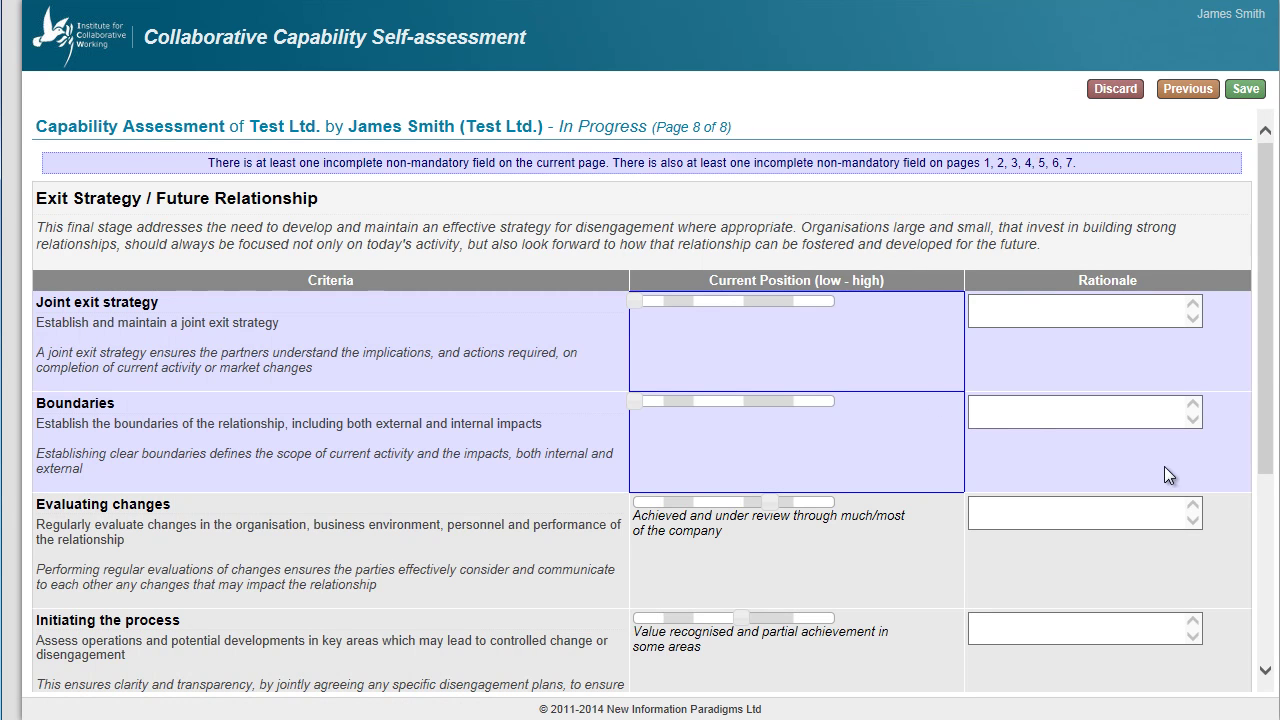
Rate the Boundaries criterion under Exit Strategy / Future Relationship as "Achieved and under review through much/most of the company"
drag(1266, 380, 1262, 482)
mouse_move(802, 372)
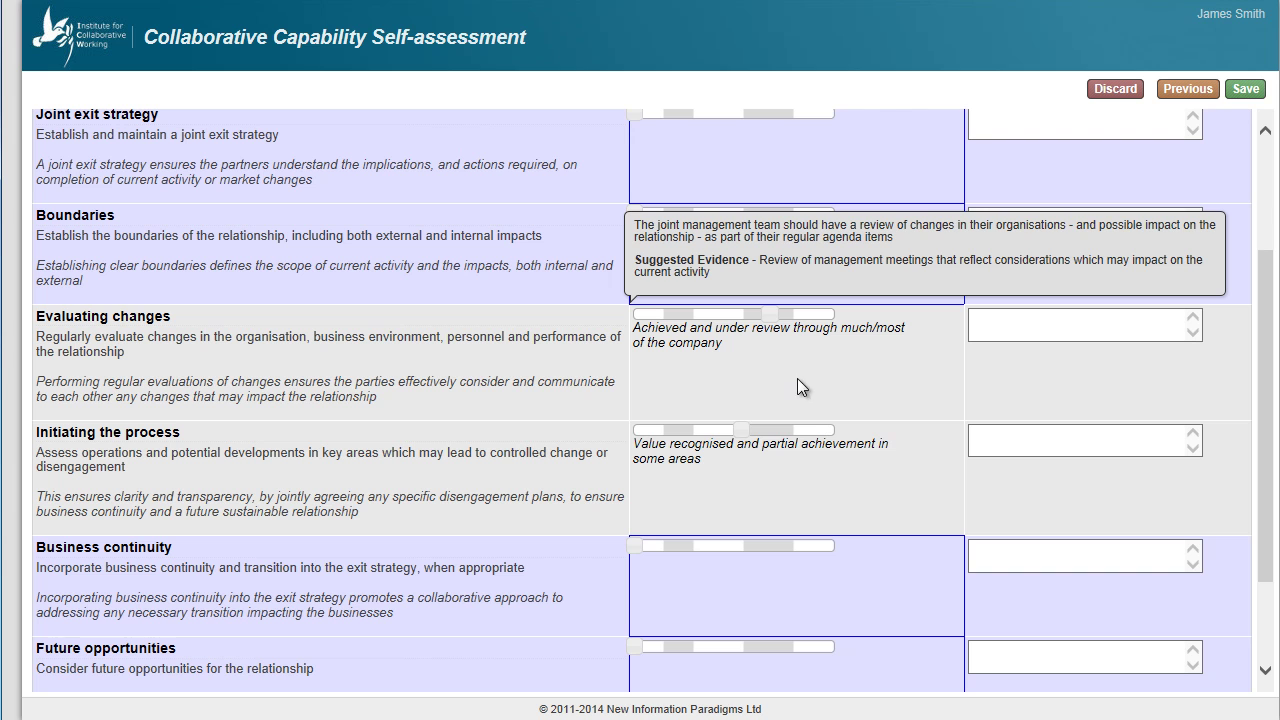
drag(638, 215, 745, 215)
drag(1266, 331, 1266, 223)
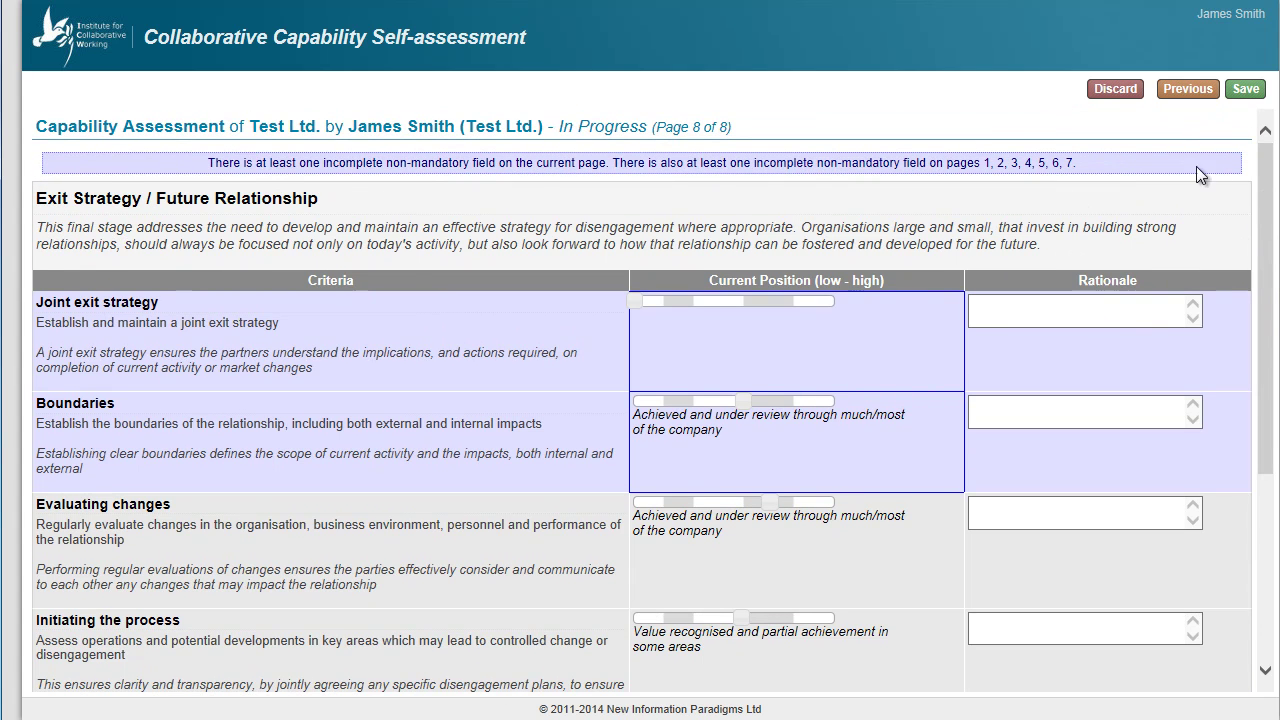
Save and submit the amended Capability Assessment response, and go back to the list of assessments
click(1246, 92)
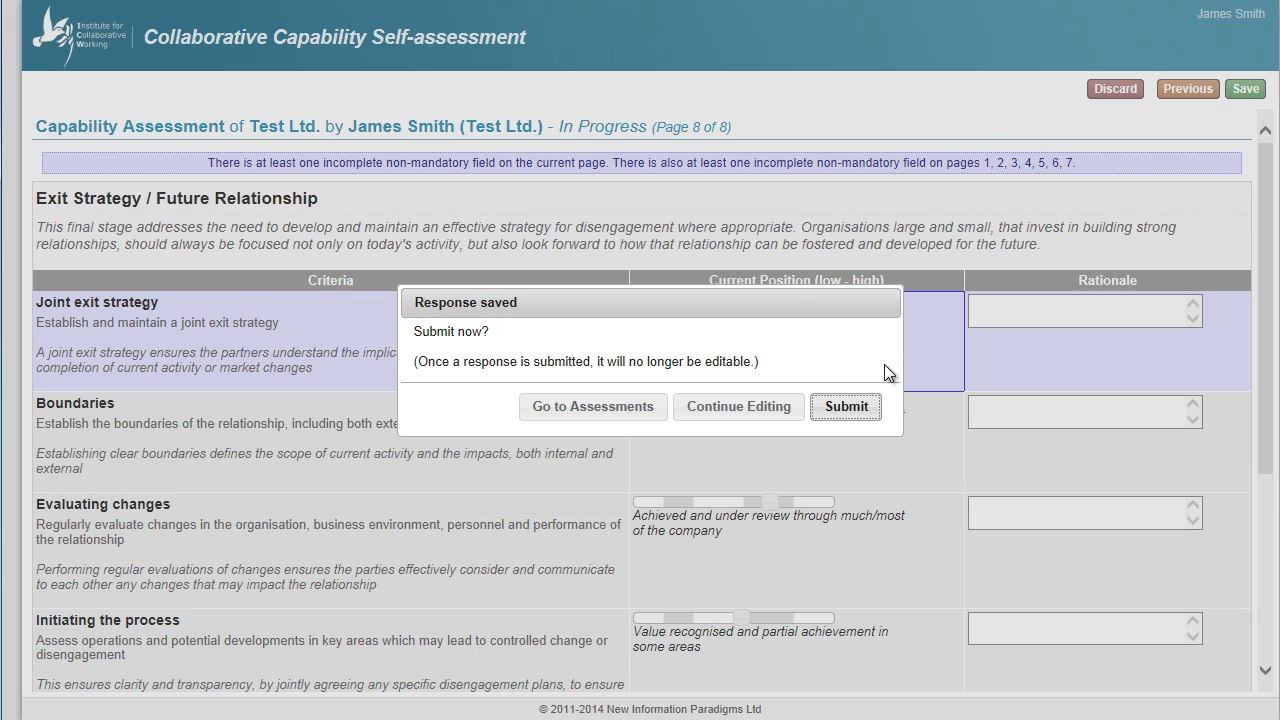
click(843, 408)
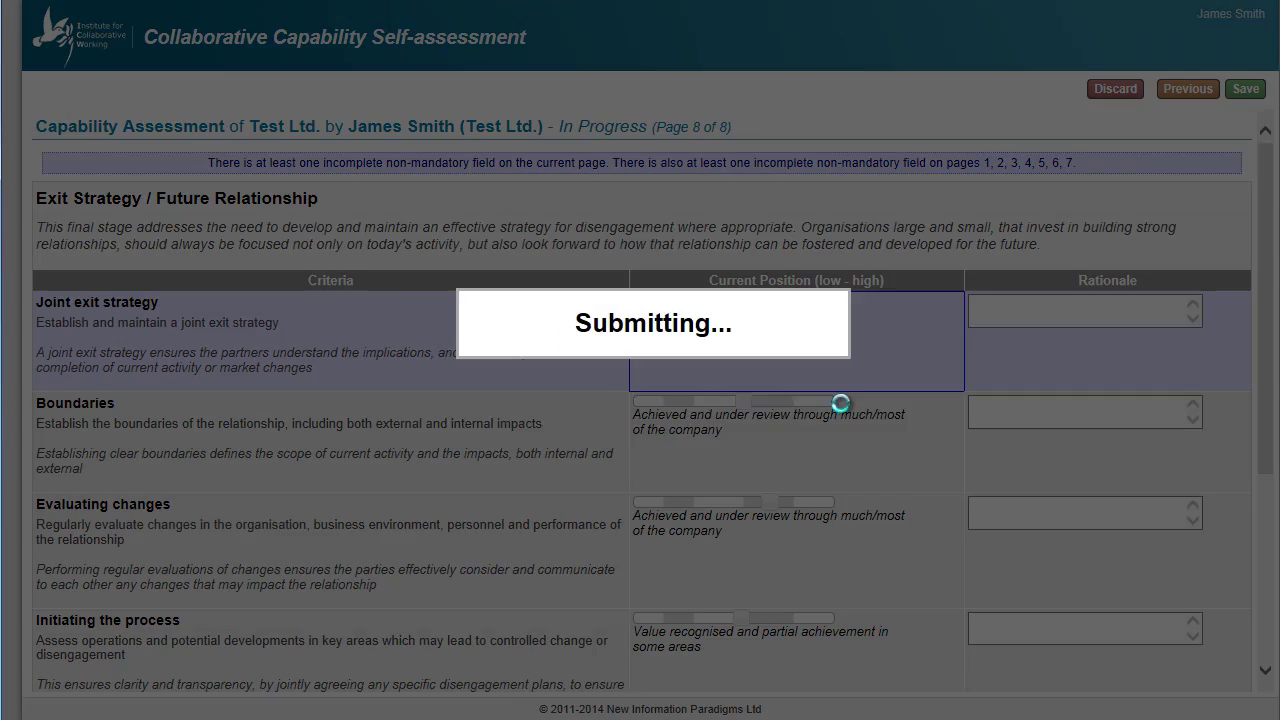
click(803, 402)
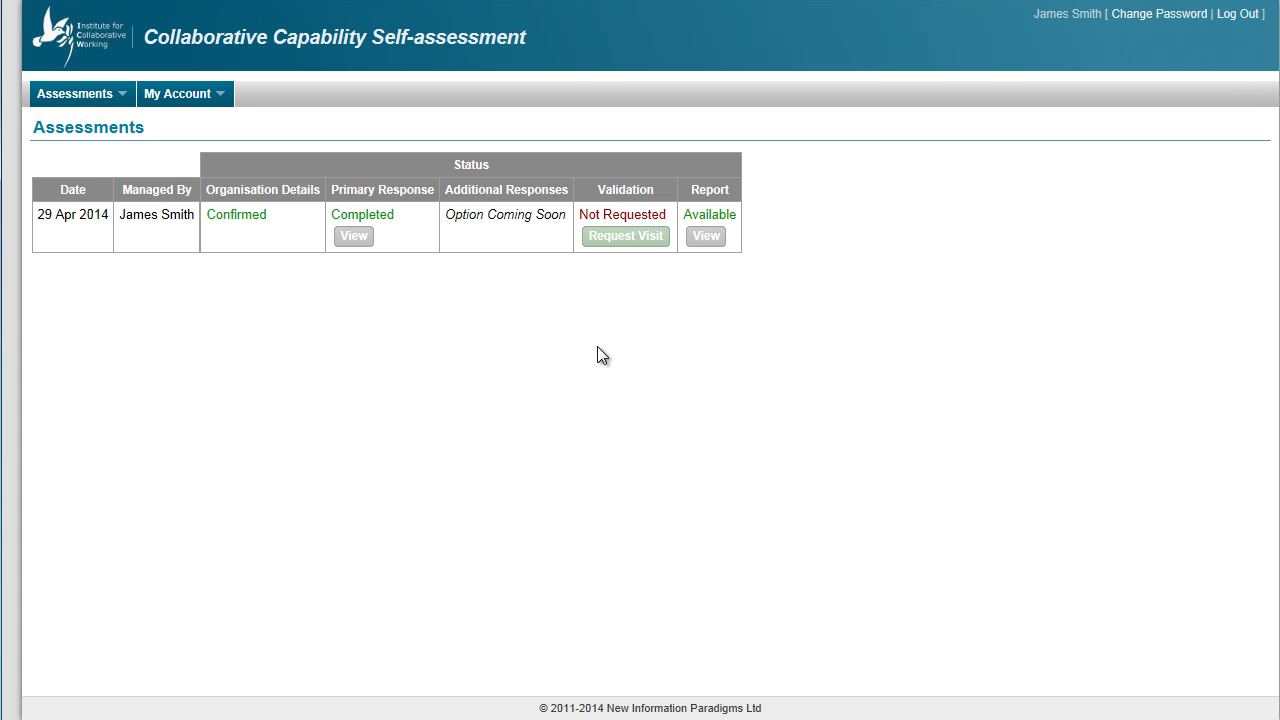
Request a validation visit by an assessor for the 29 Apr 2014 assessment
click(624, 238)
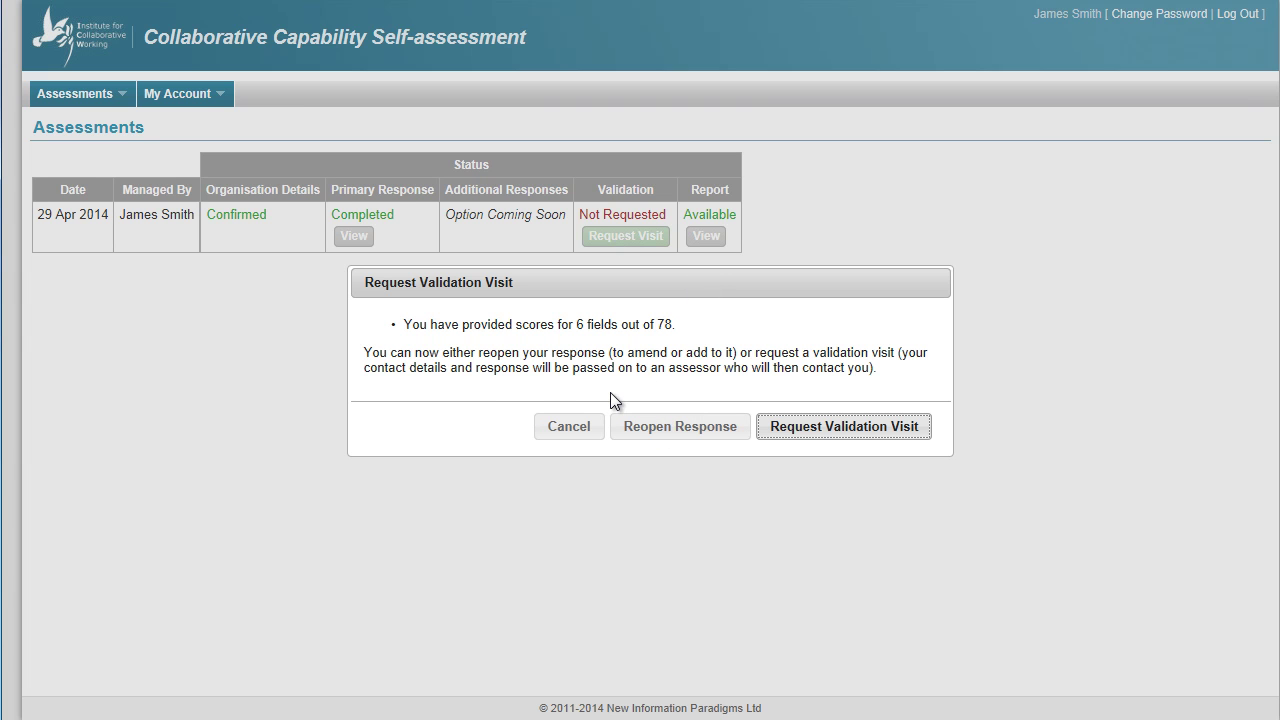
click(838, 430)
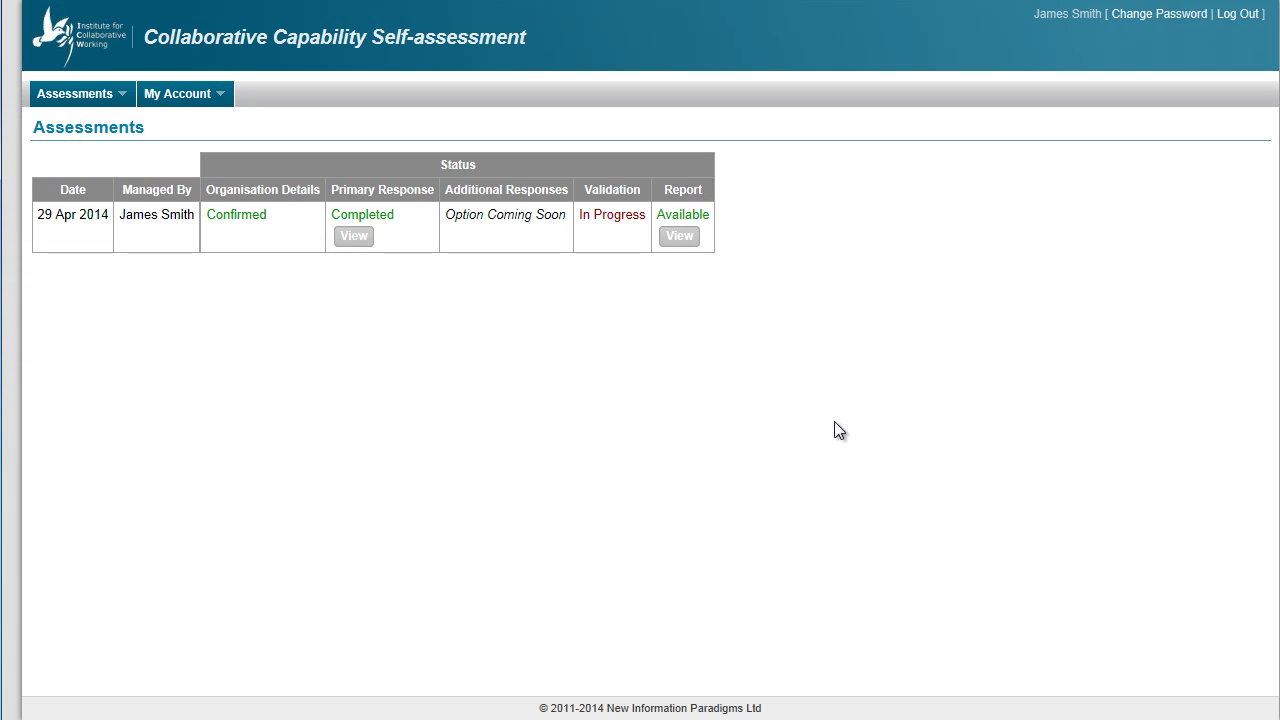